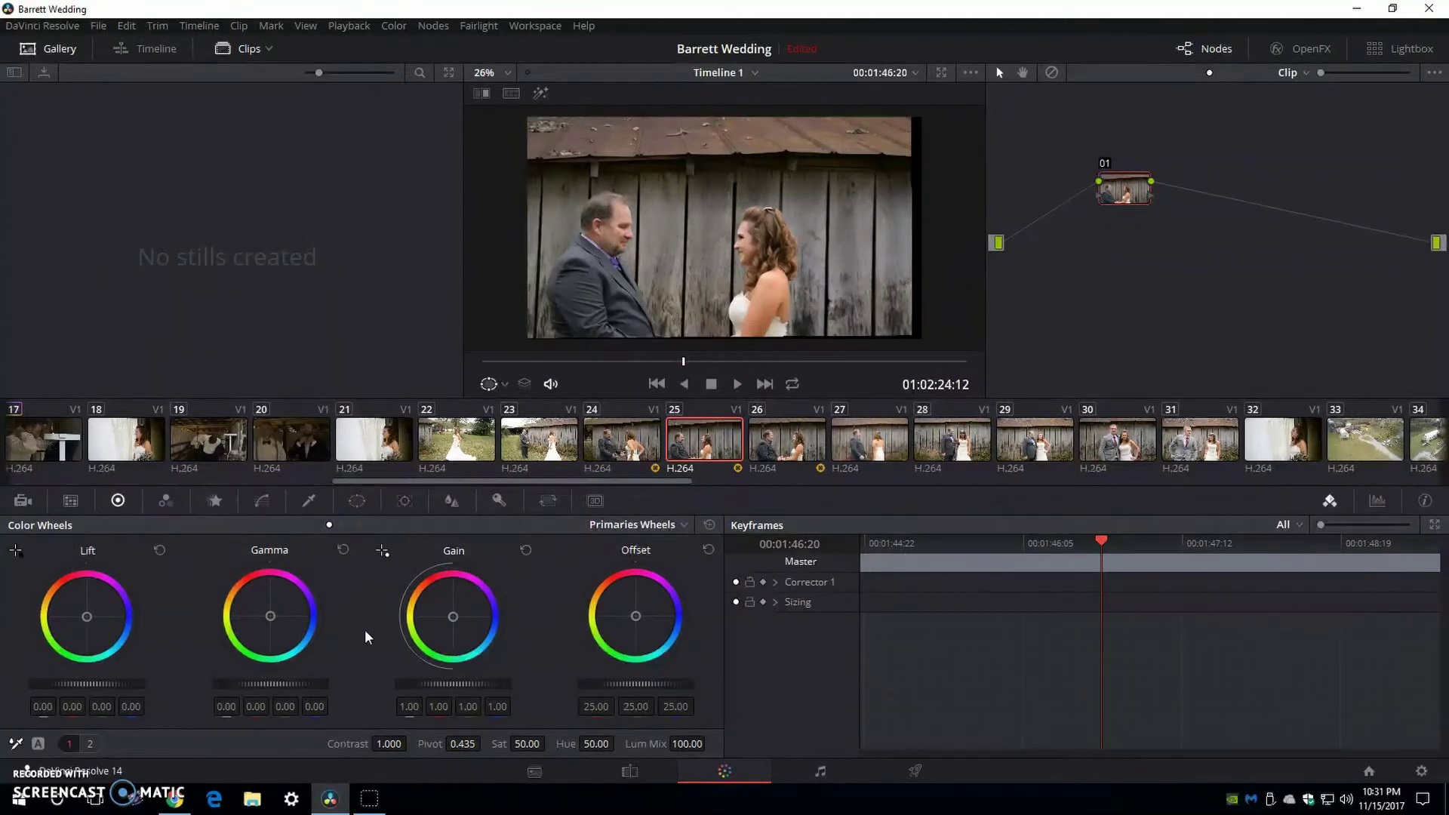
- Return to the Color page and put clip 25's Tracker palette into Stabilizer mode
{"action": "left_click", "coordinate": [575, 545]}
{"action": "left_click", "coordinate": [617, 769]}
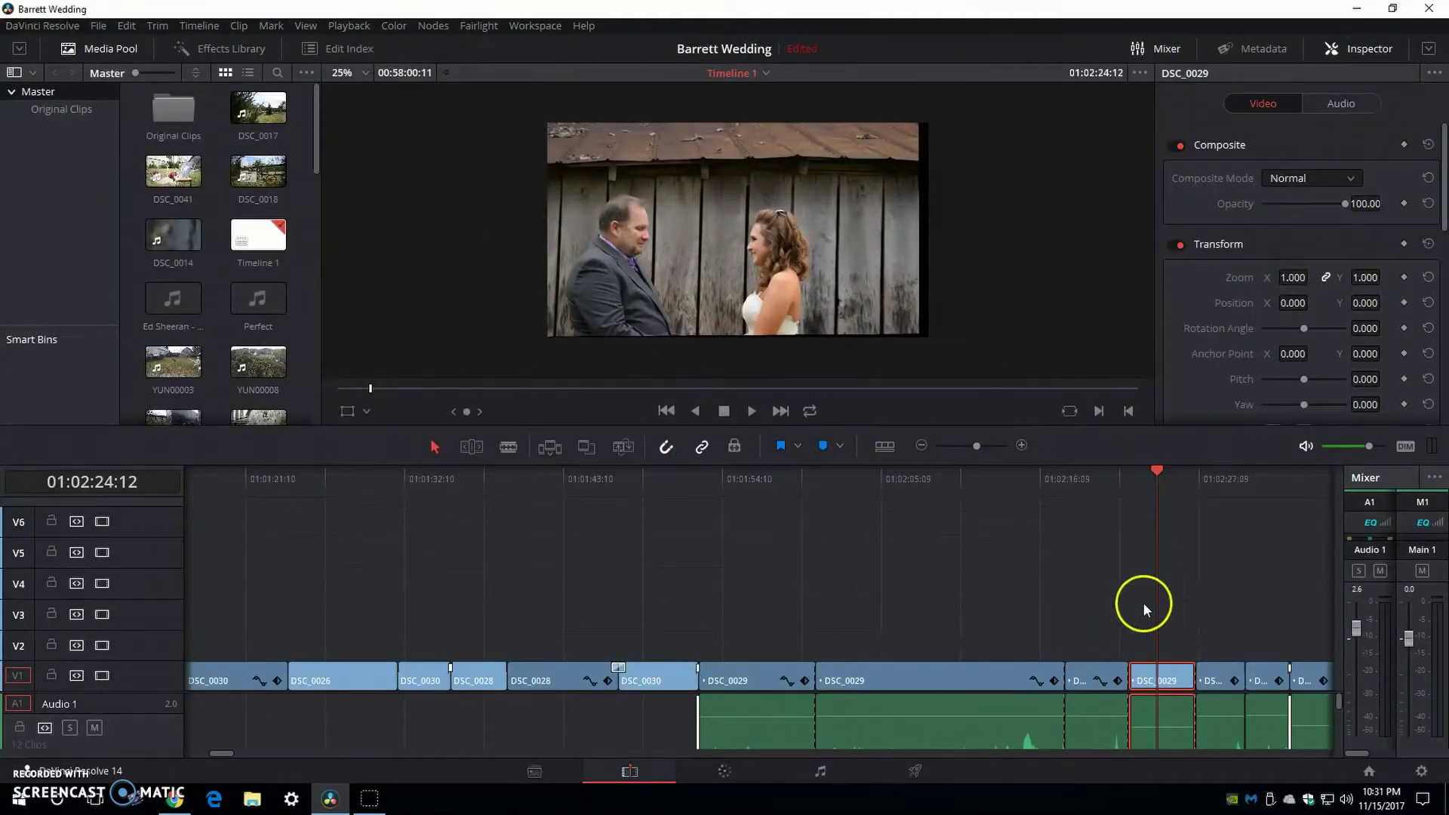
{"action": "key", "text": "shift+6"}
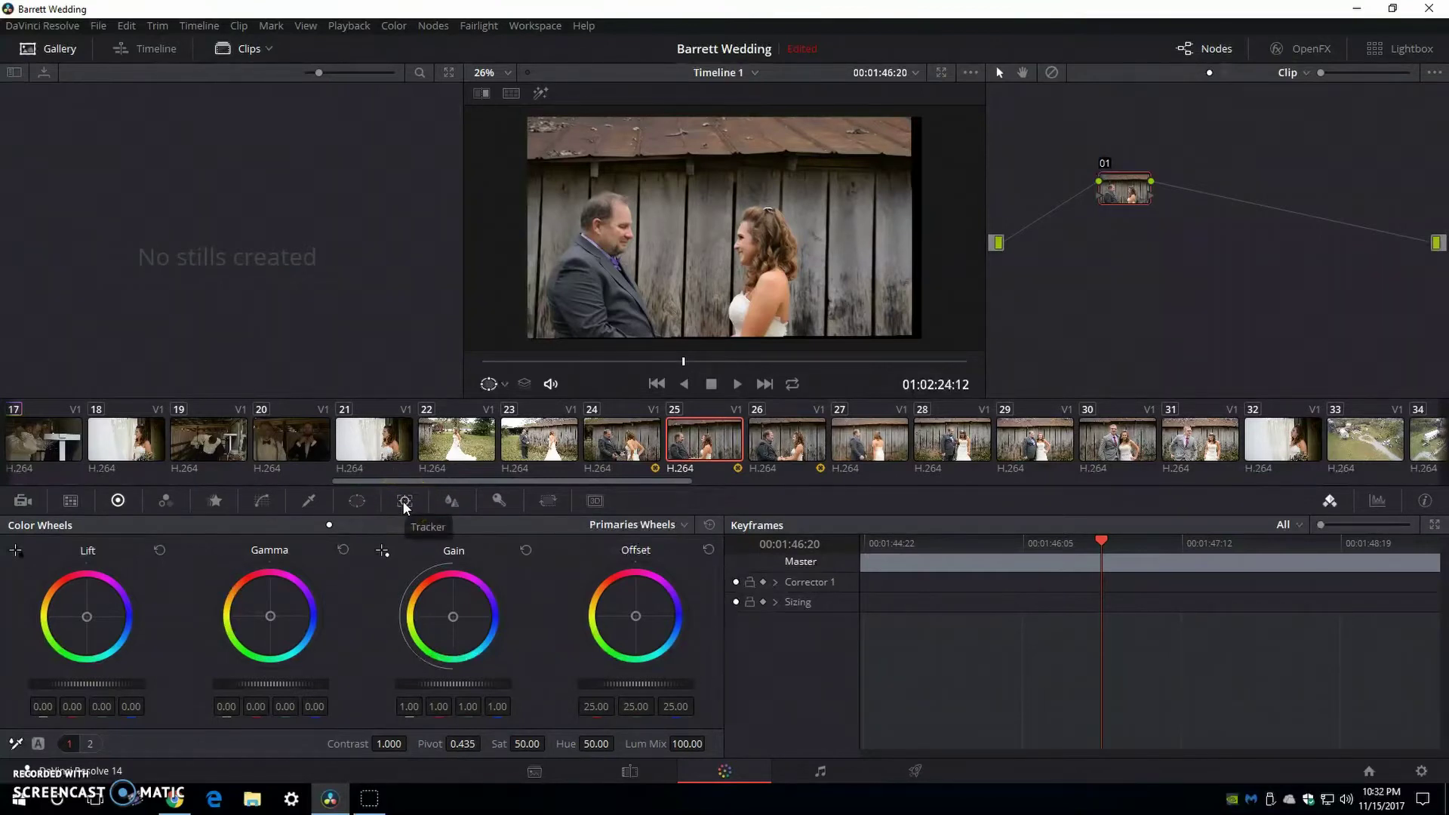
{"action": "left_click", "coordinate": [403, 502]}
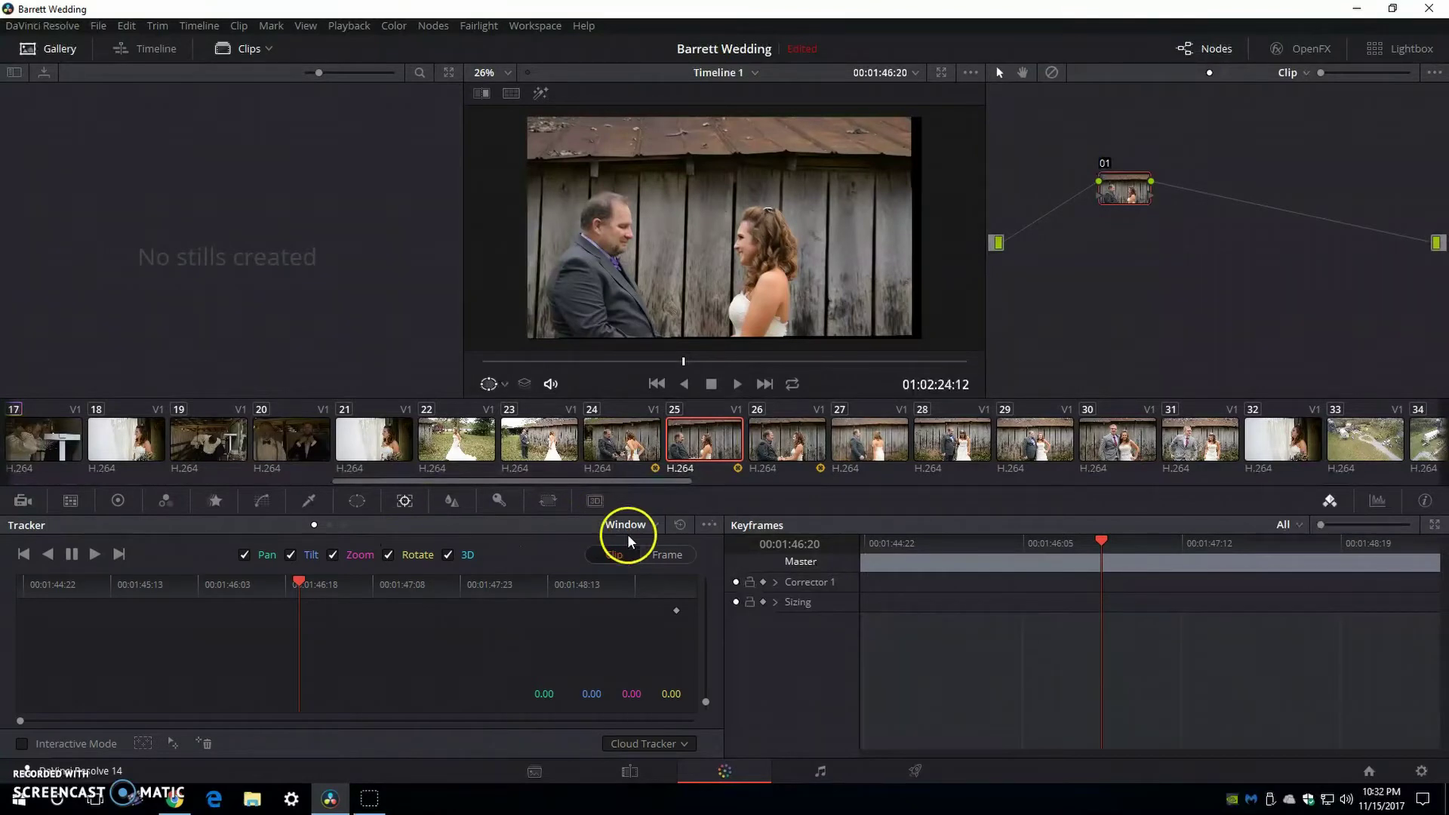
{"action": "left_click", "coordinate": [655, 524]}
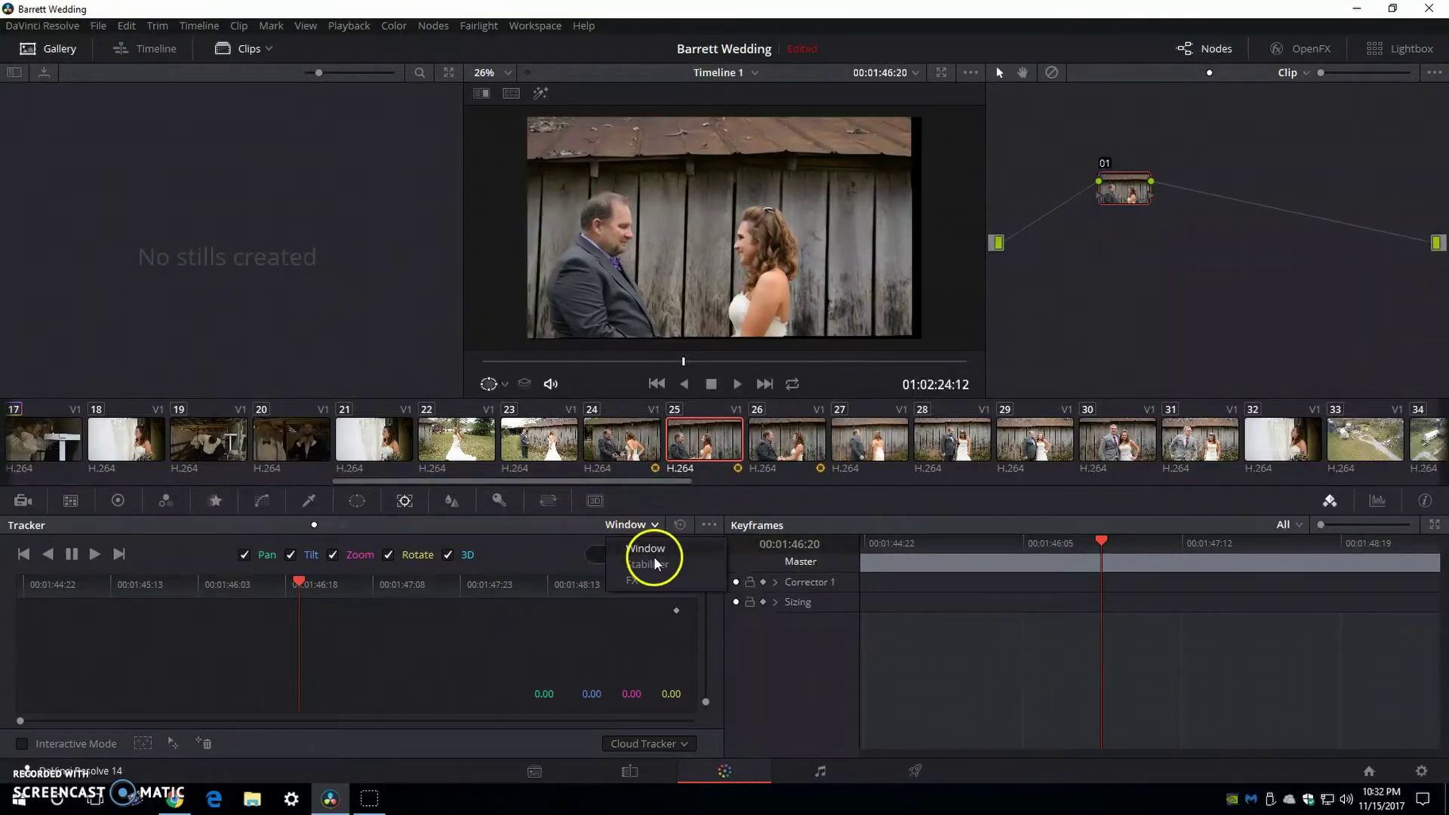
{"action": "left_click", "coordinate": [689, 562]}
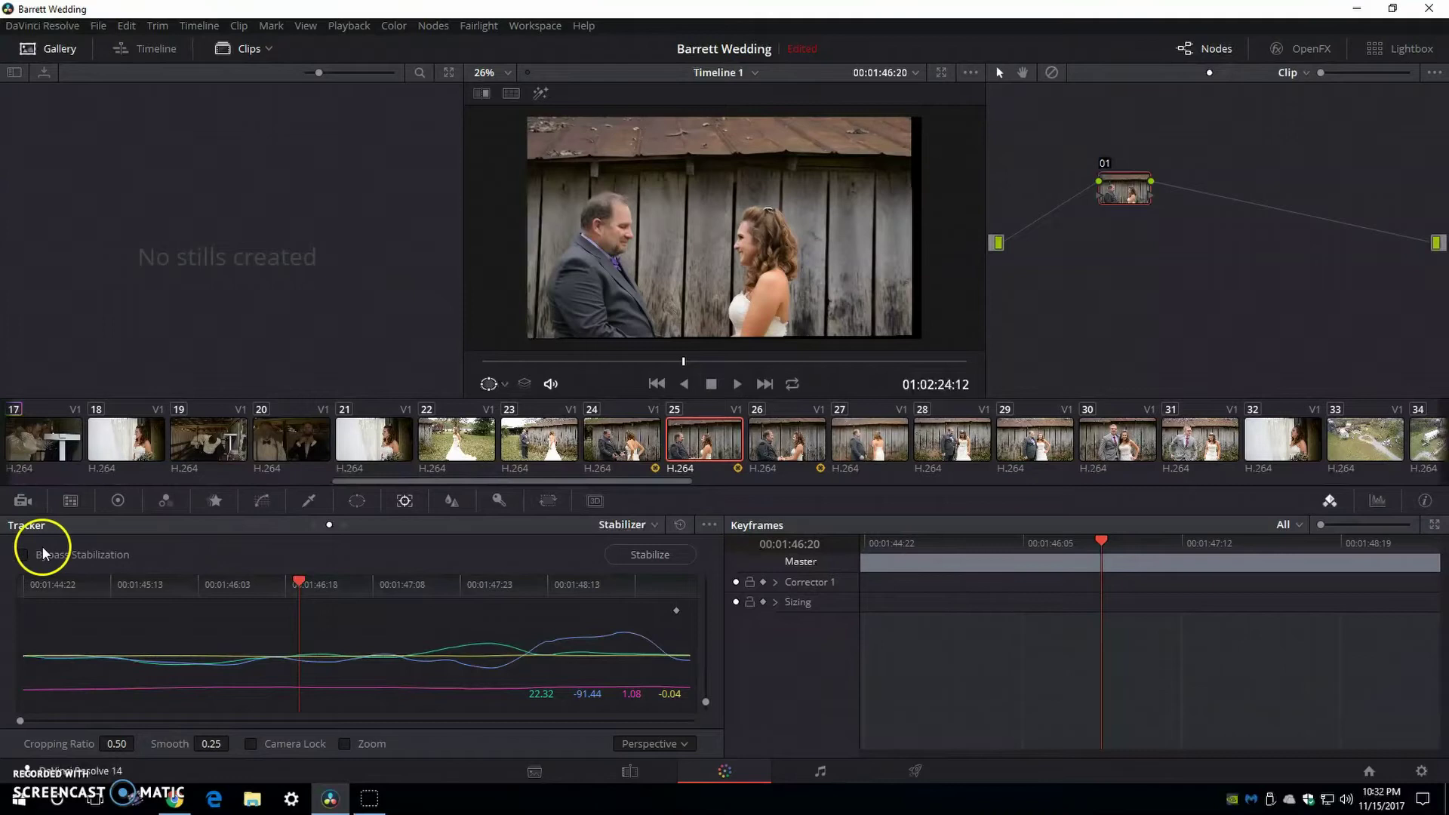
- Turn on Bypass Stabilization for clip 25 and play the original shaky footage for comparison
{"action": "left_click", "coordinate": [22, 556]}
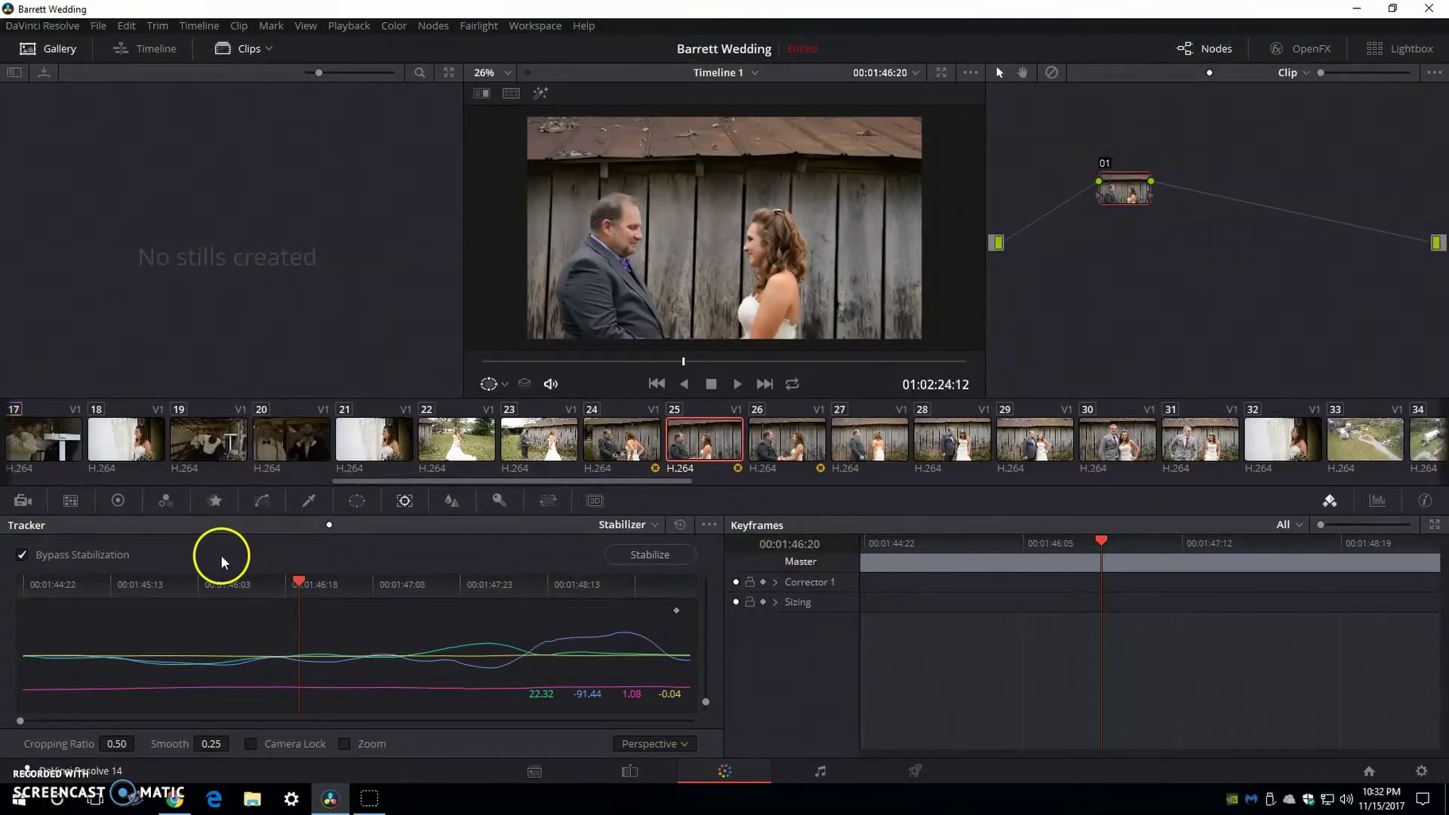
{"action": "key", "text": "space"}
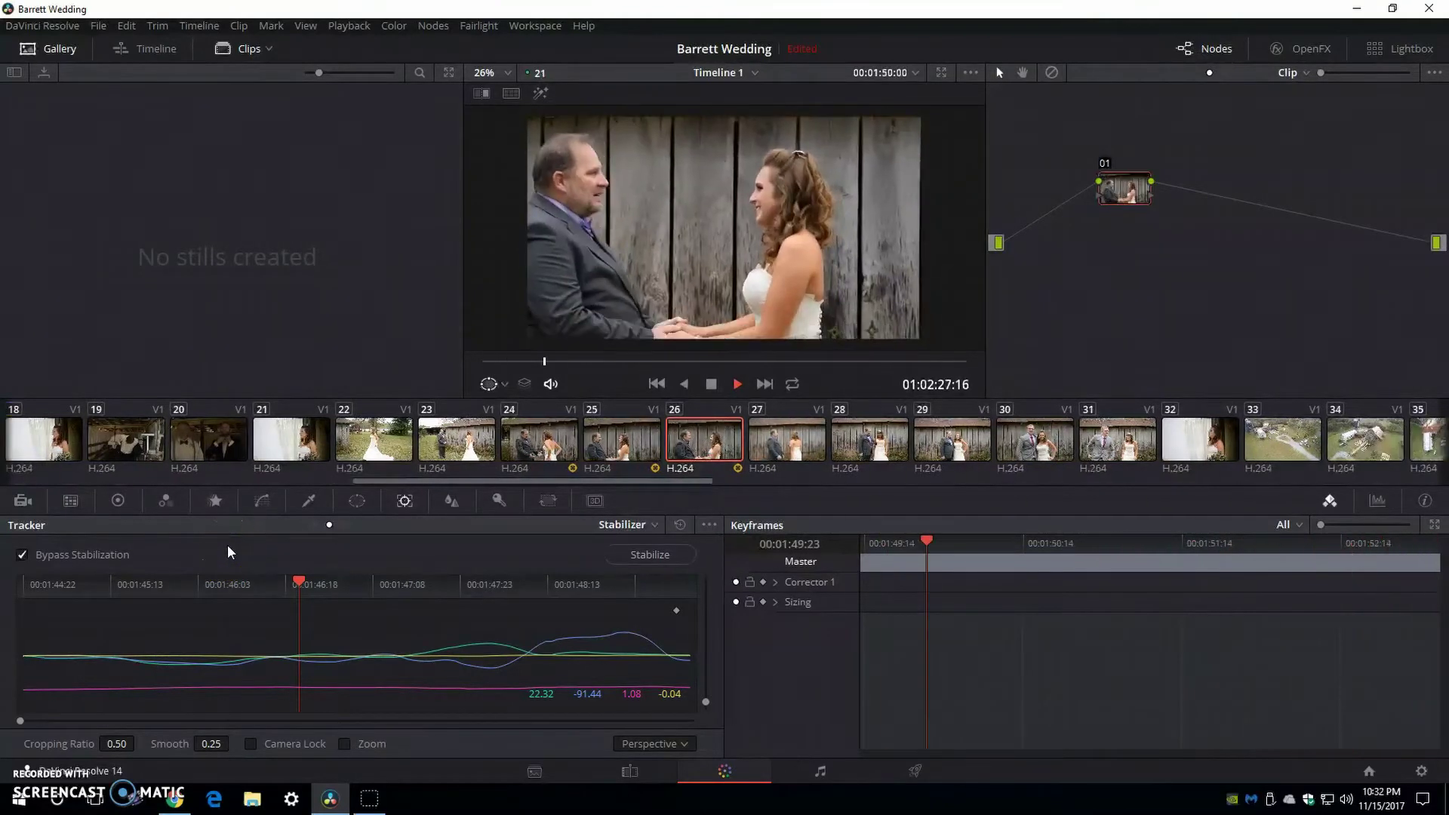
{"action": "left_click", "coordinate": [623, 437]}
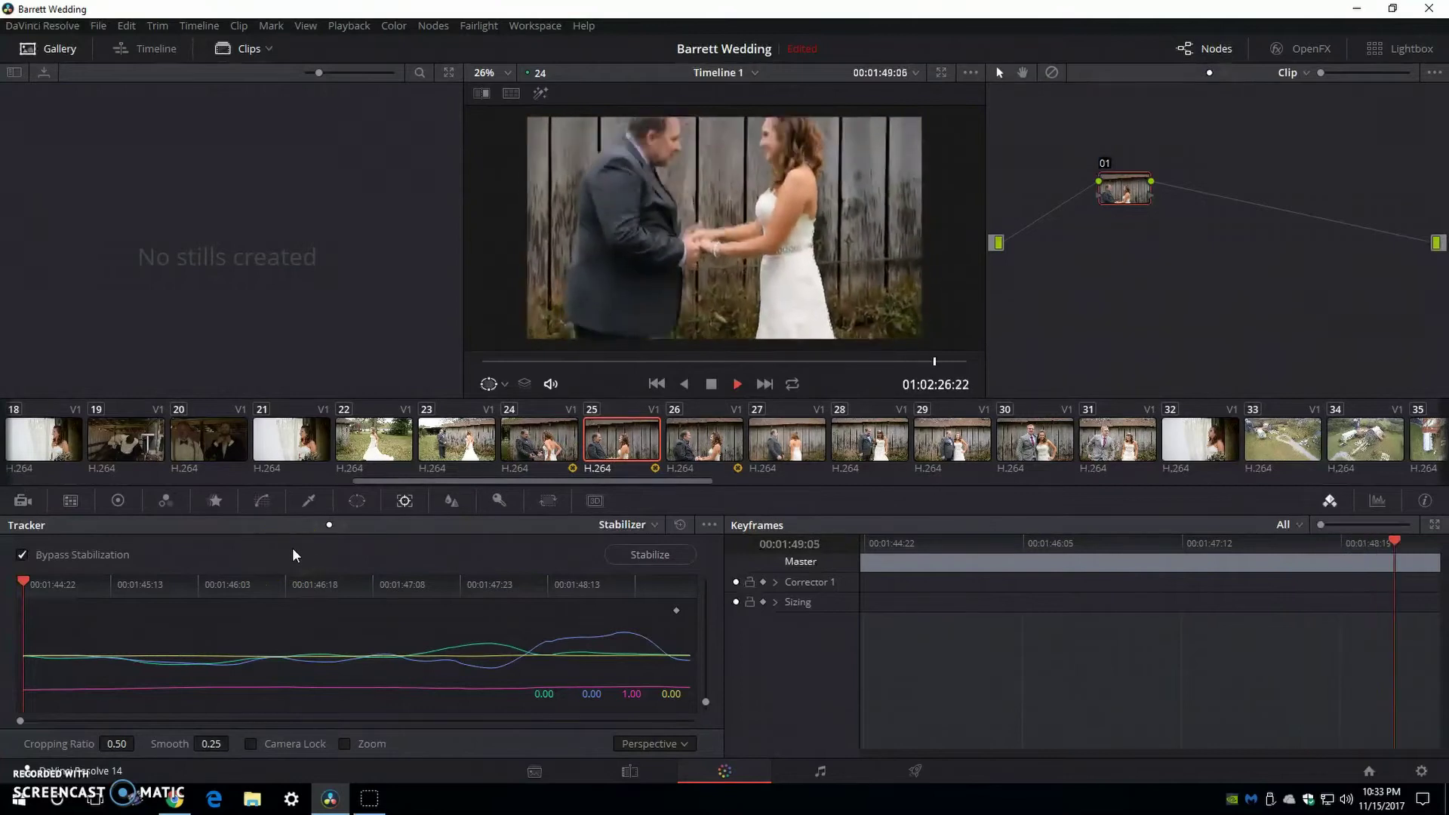
{"action": "key", "text": "space"}
{"action": "left_click", "coordinate": [656, 443]}
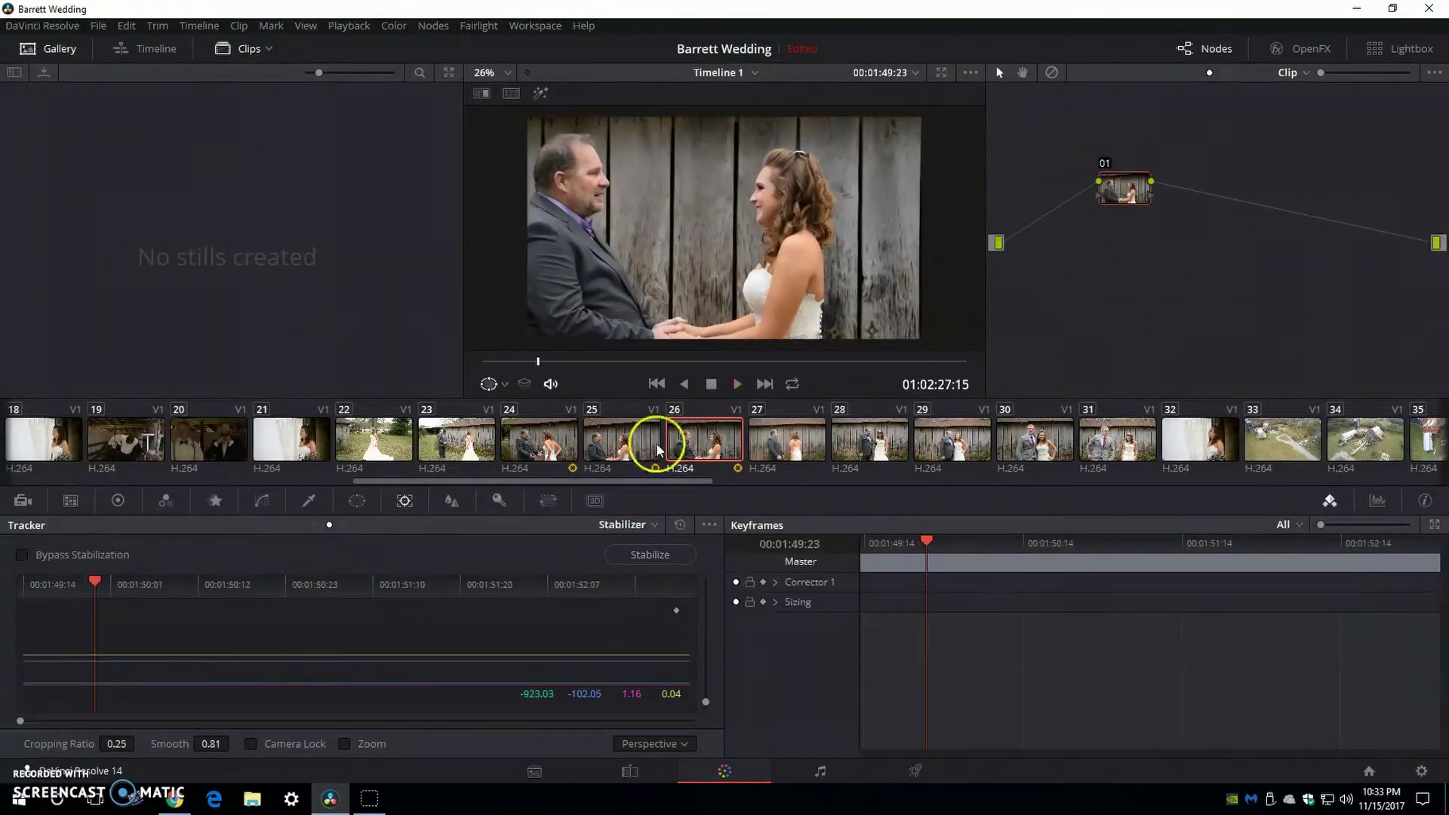
{"action": "left_click", "coordinate": [615, 438]}
{"action": "left_click", "coordinate": [85, 562]}
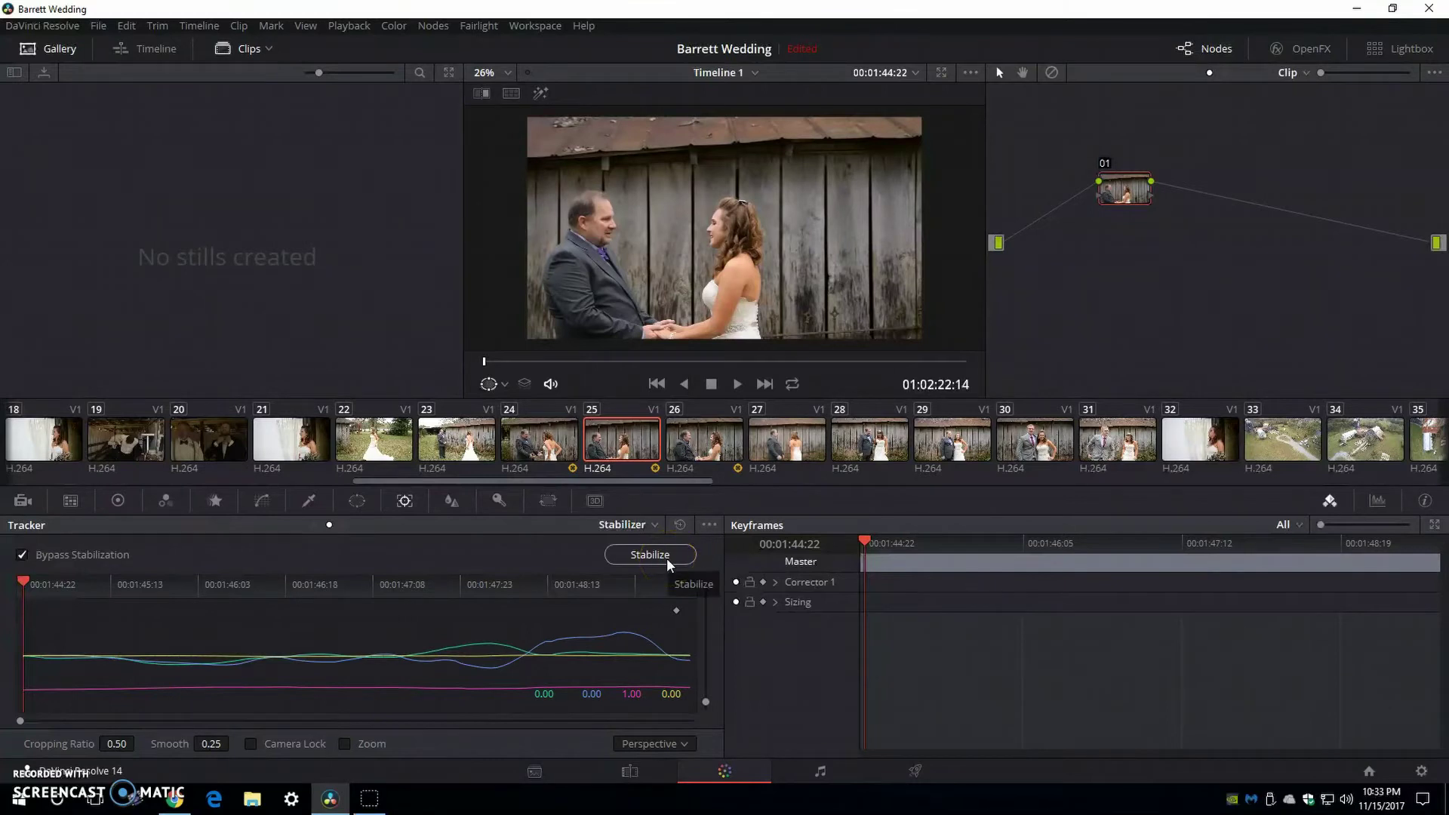
- Raise the stabilizer Smooth value to 0.85 and re-run Stabilize on clip 25
{"action": "left_click_drag", "start_coordinate": [106, 740], "coordinate": [289, 731]}
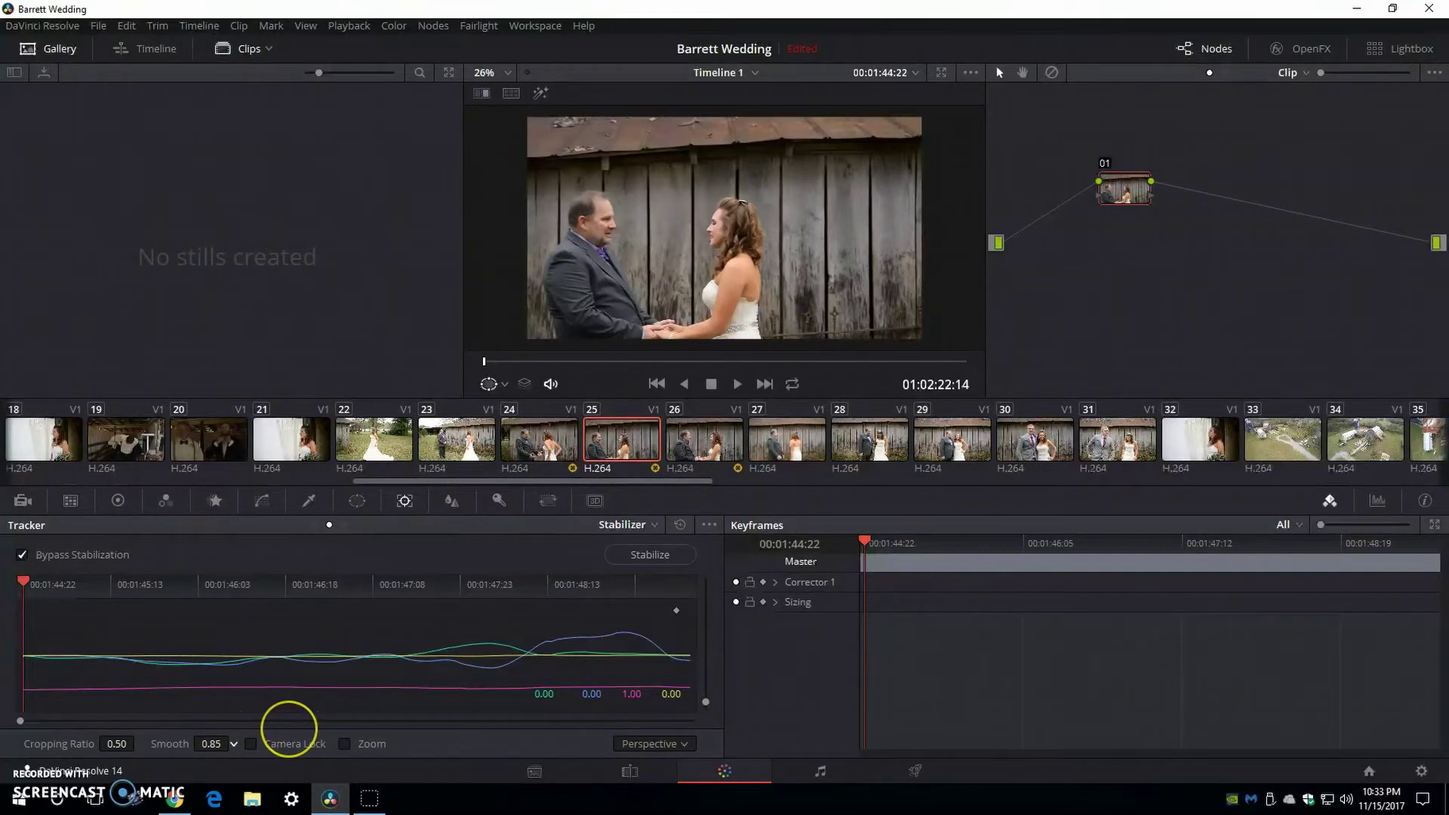
{"action": "left_click", "coordinate": [209, 744]}
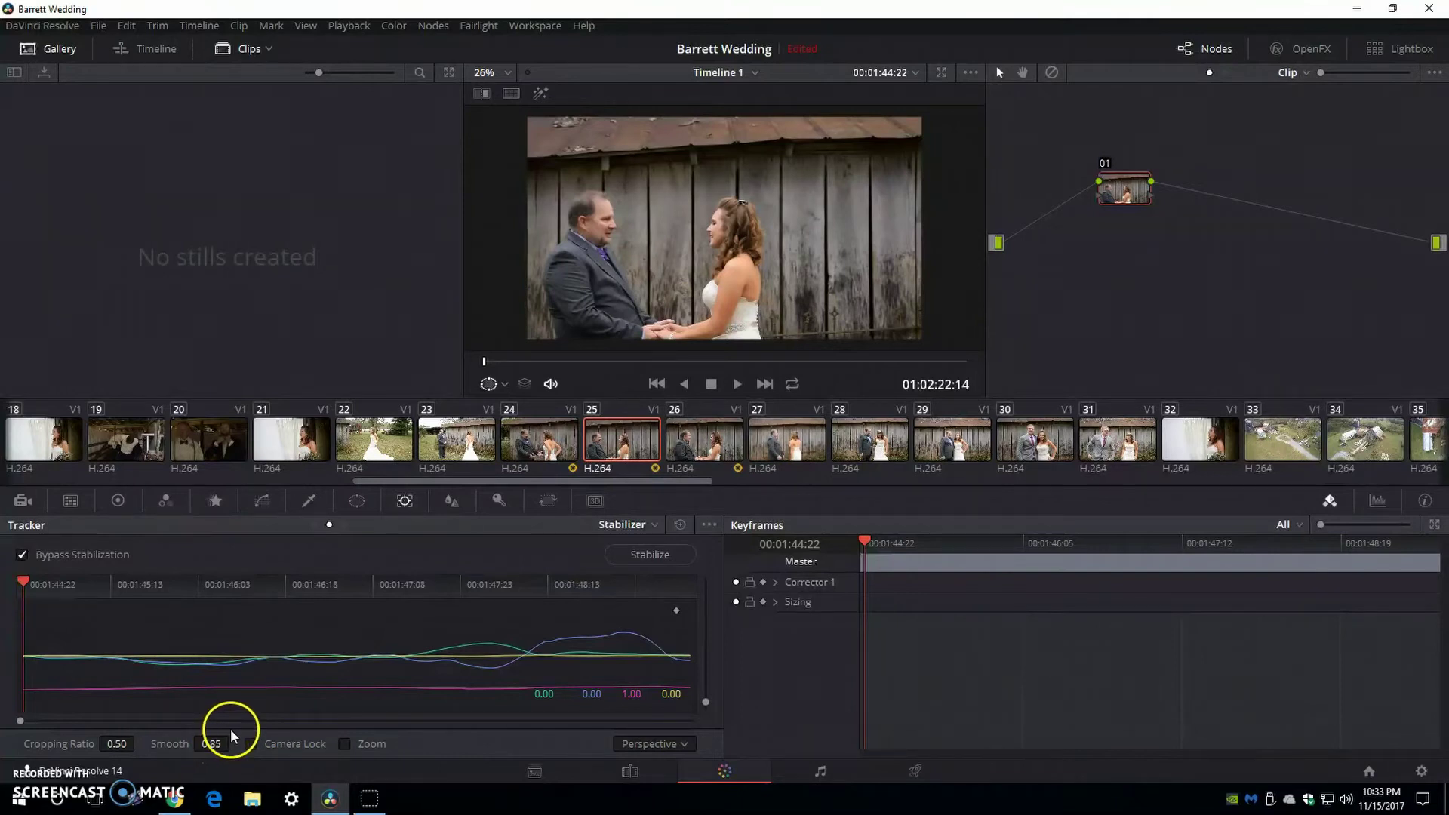
{"action": "left_click", "coordinate": [651, 555]}
- Uncheck Bypass Stabilization and play clip 25 to review the smoothed footage
{"action": "left_click", "coordinate": [23, 557]}
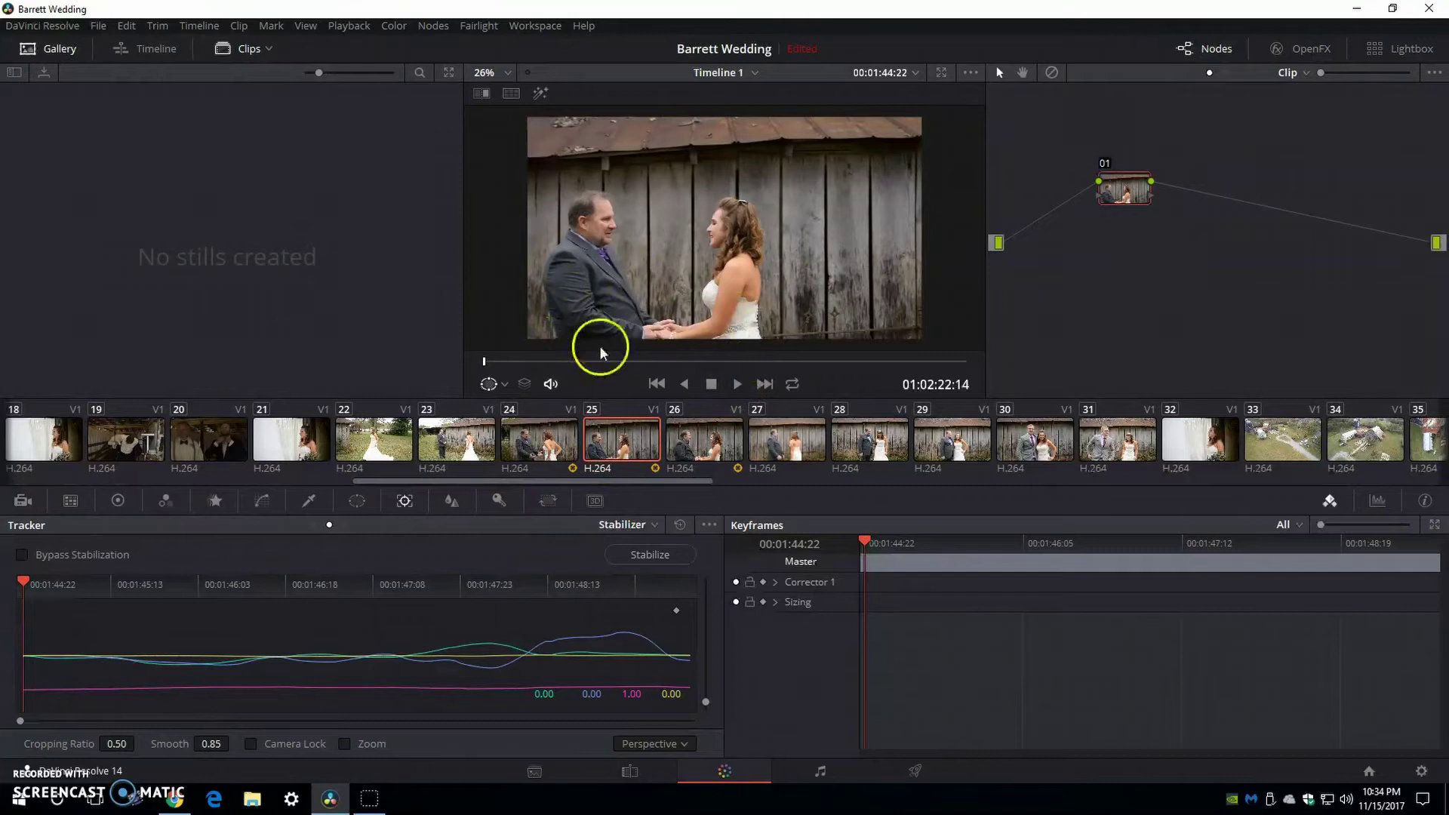
{"action": "left_click", "coordinate": [736, 383]}
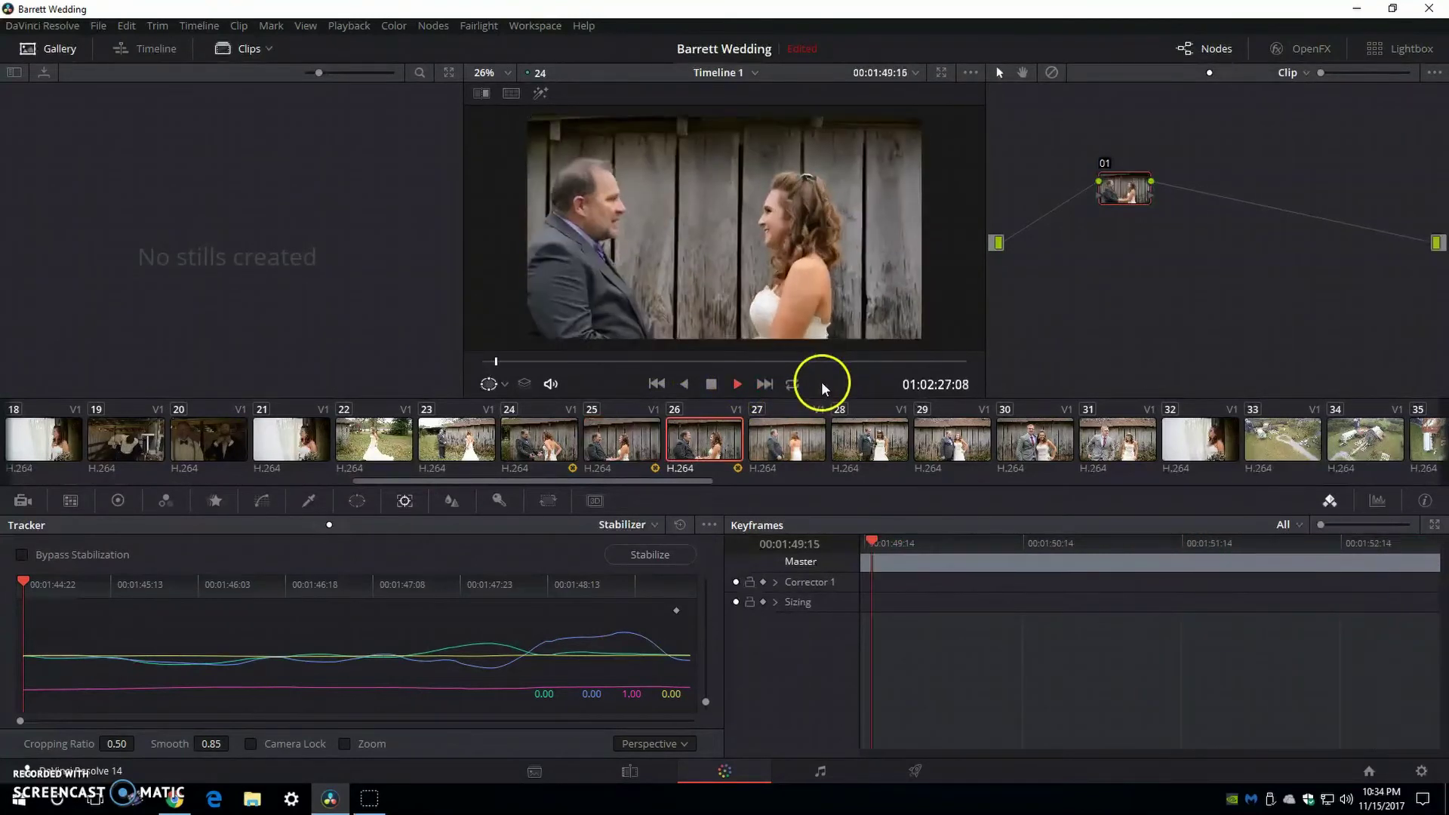
{"action": "key", "text": "space"}
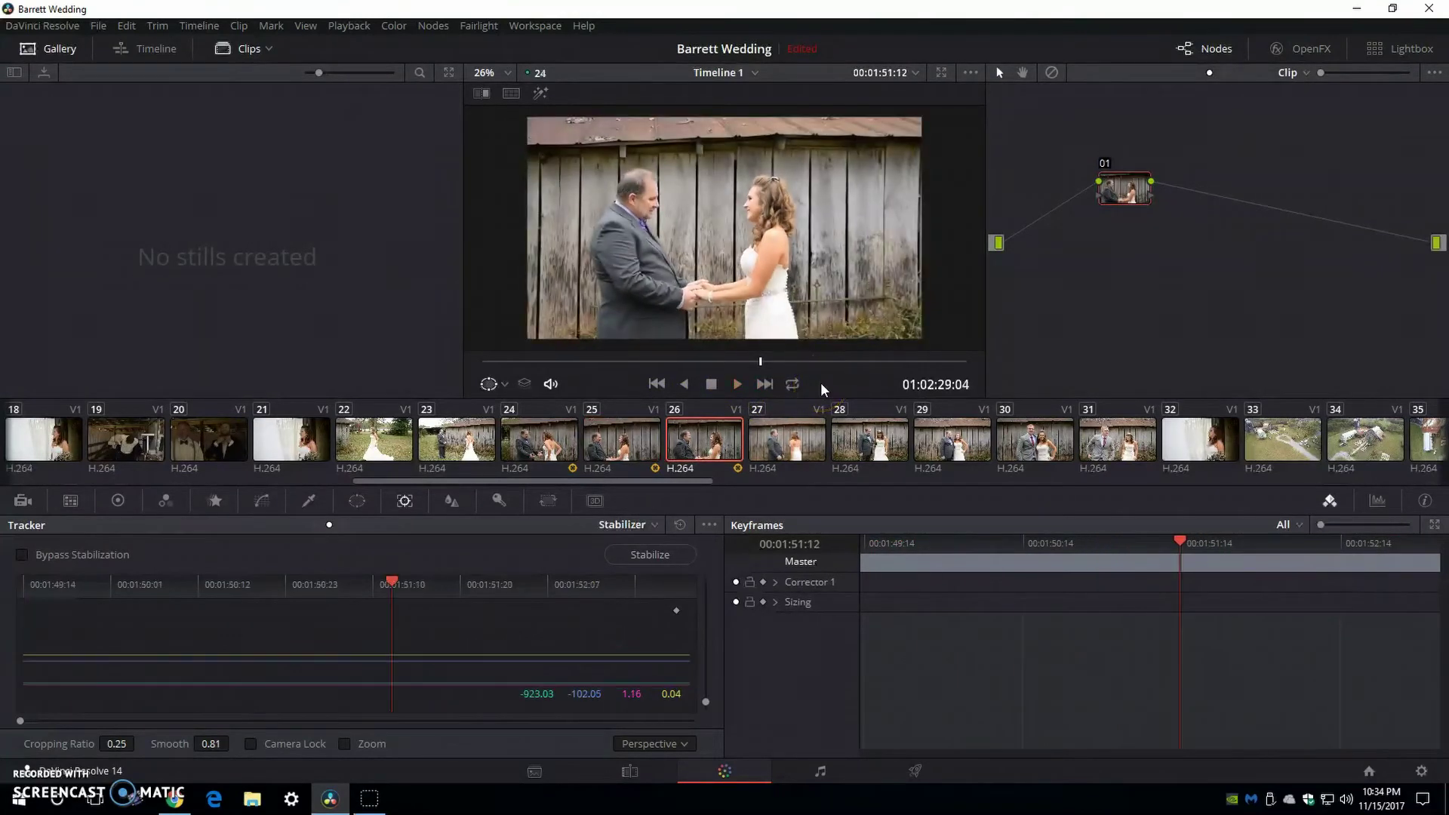
{"action": "left_click", "coordinate": [623, 441]}
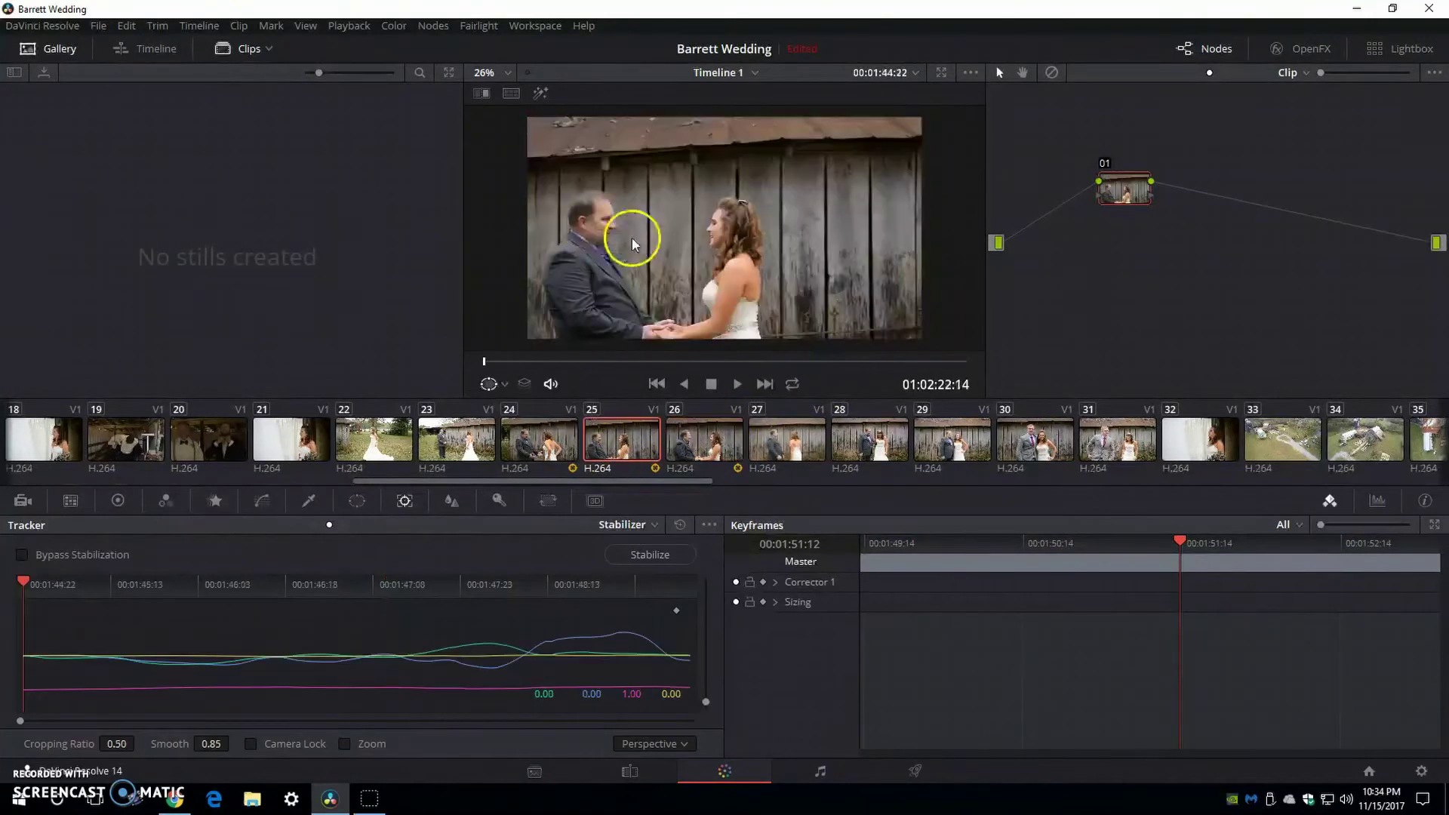
- Turn on the Stabilizer Zoom option and preview the cropped clip 25
{"action": "left_click", "coordinate": [346, 744]}
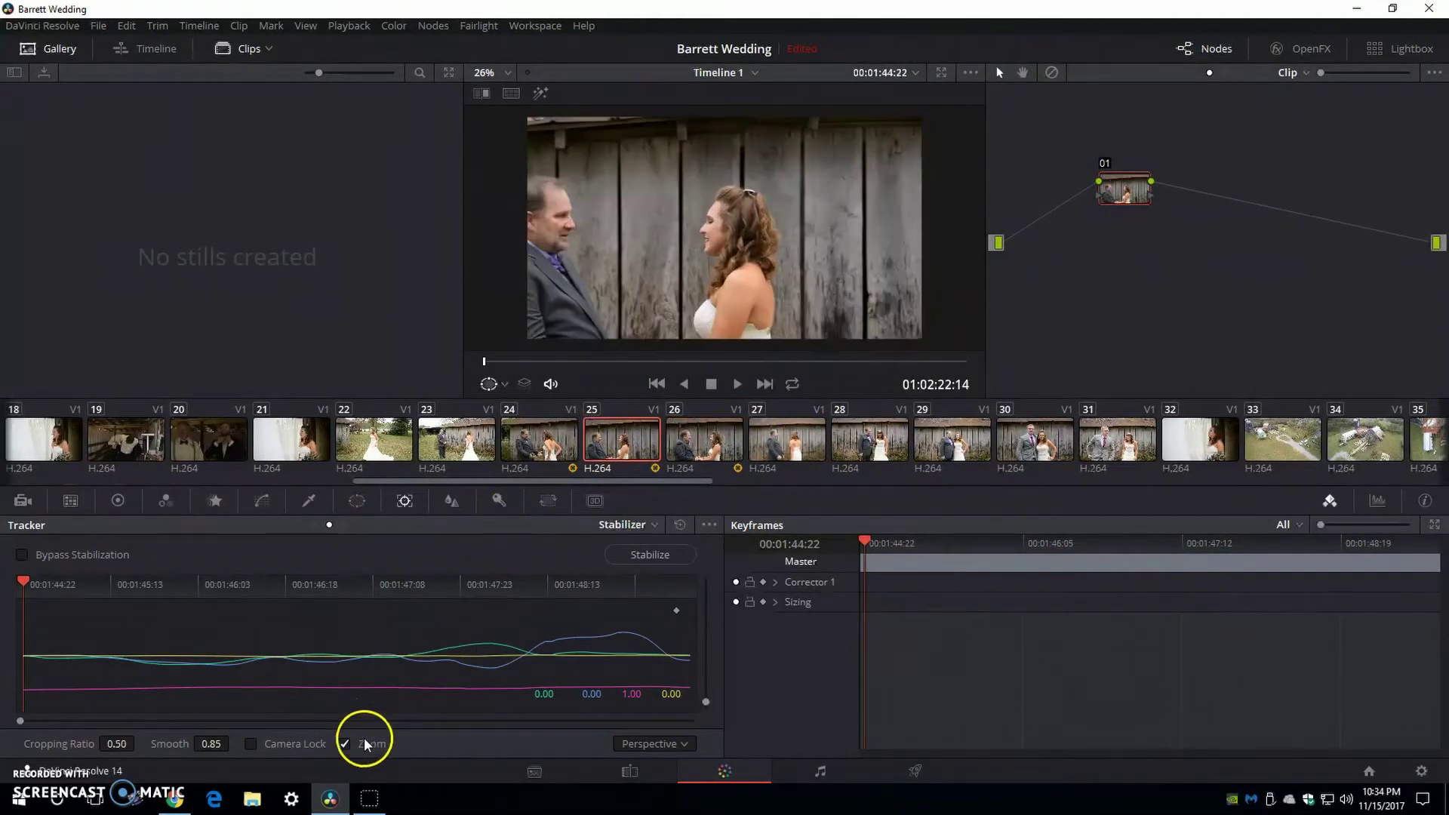
{"action": "left_click", "coordinate": [738, 384]}
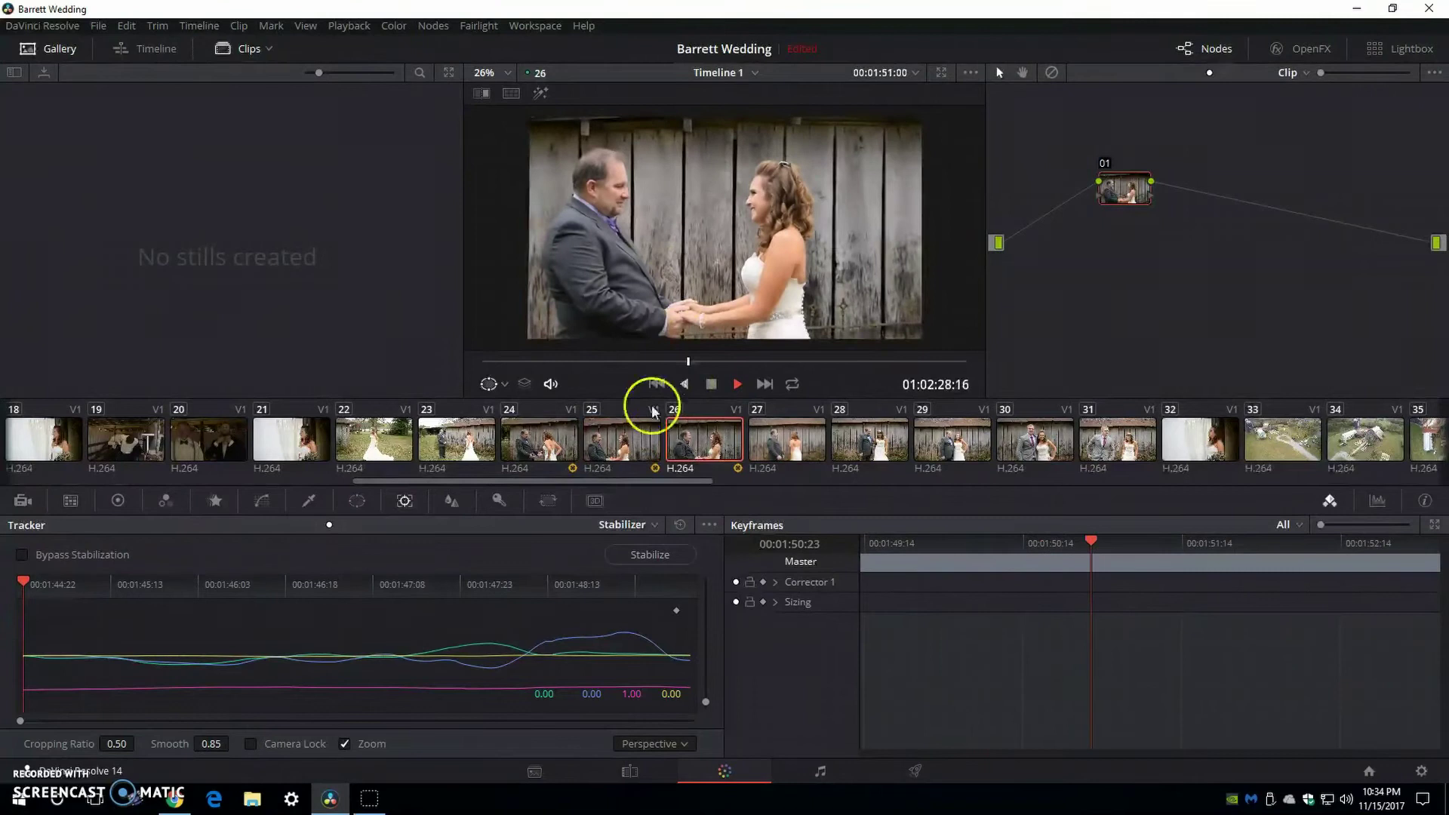
{"action": "left_click", "coordinate": [609, 447]}
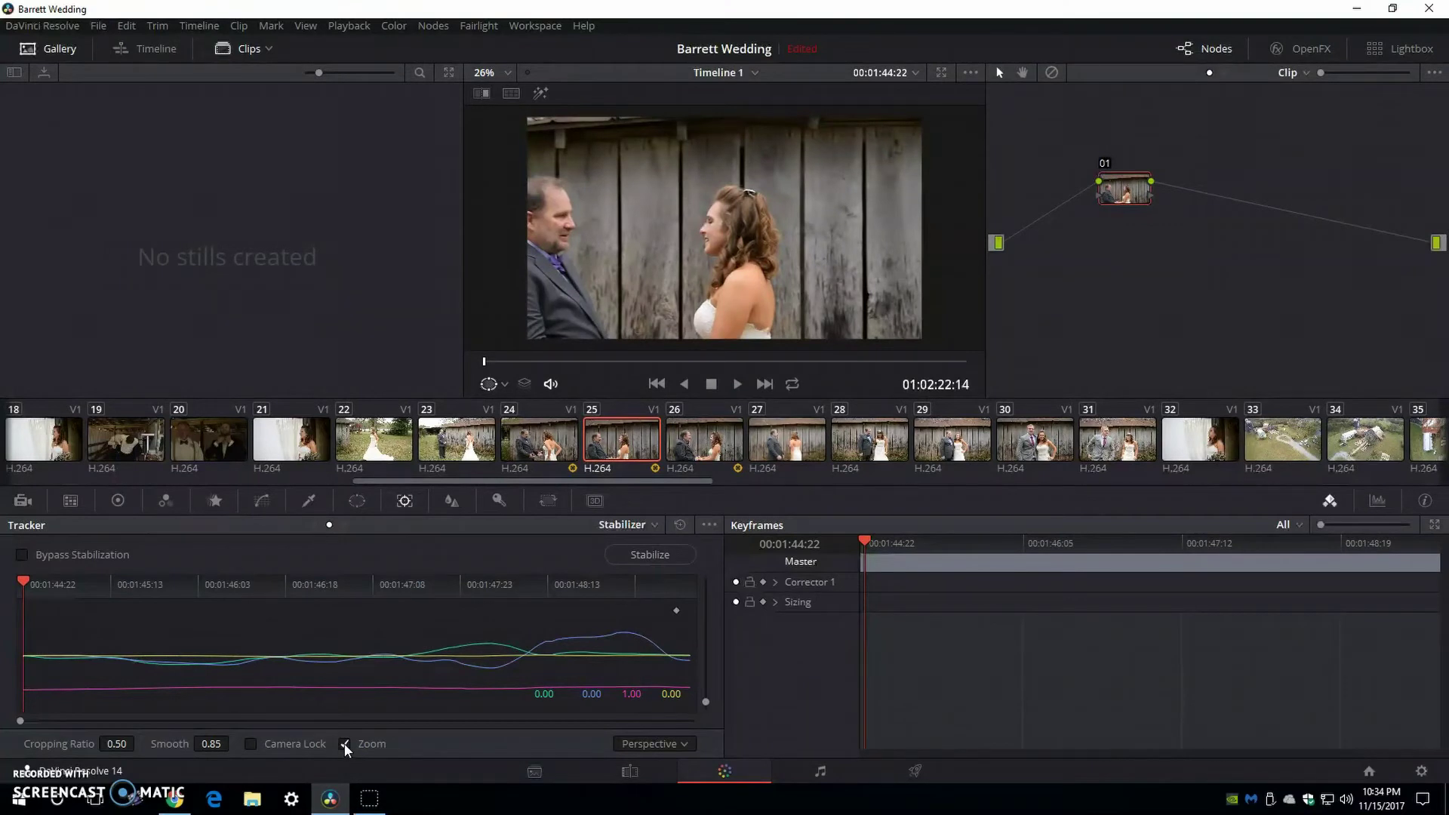
- Leave Zoom unchecked and play the uncropped stabilized clip through to its end
{"action": "left_click", "coordinate": [344, 744]}
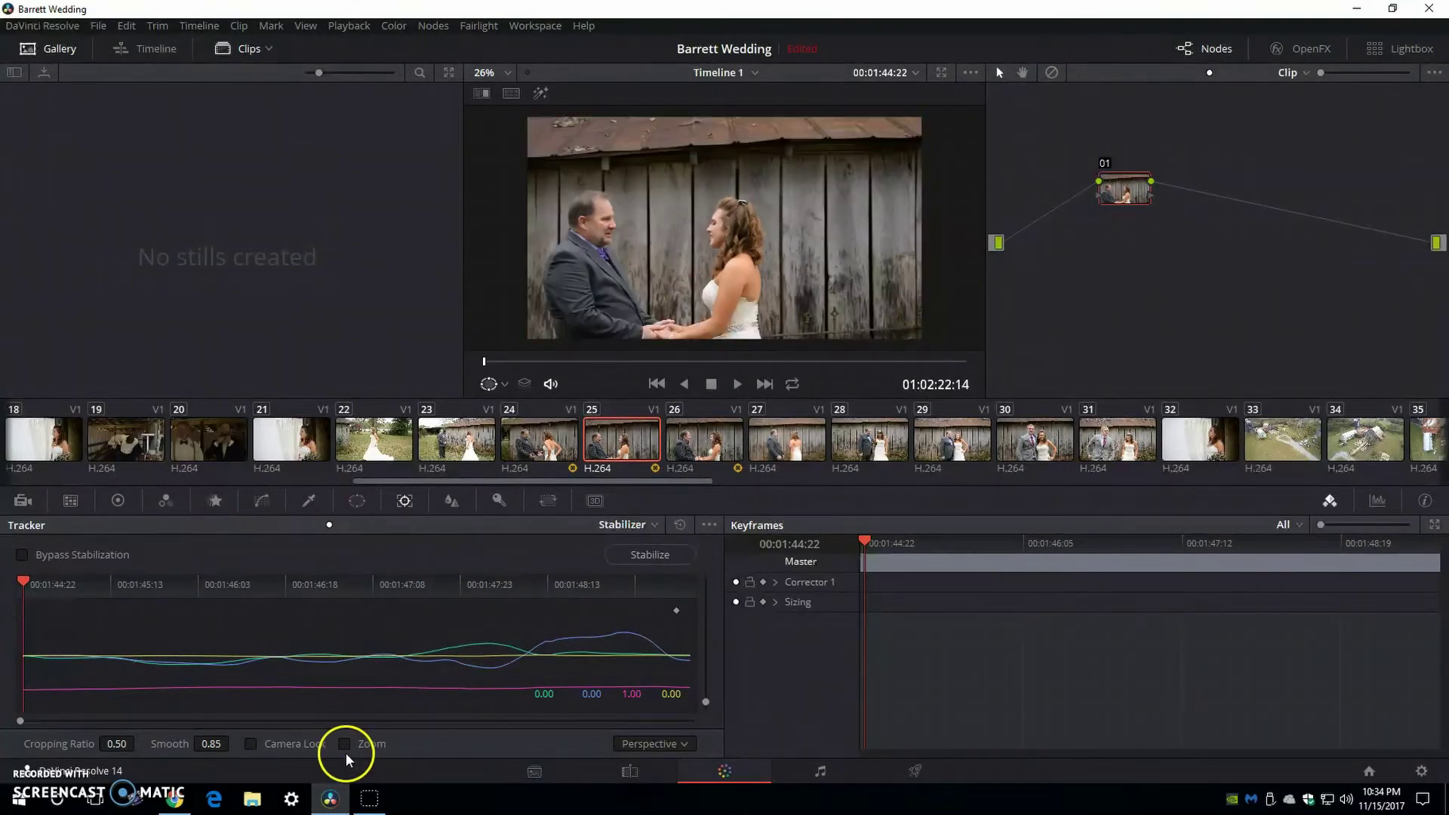
{"action": "left_click", "coordinate": [344, 746]}
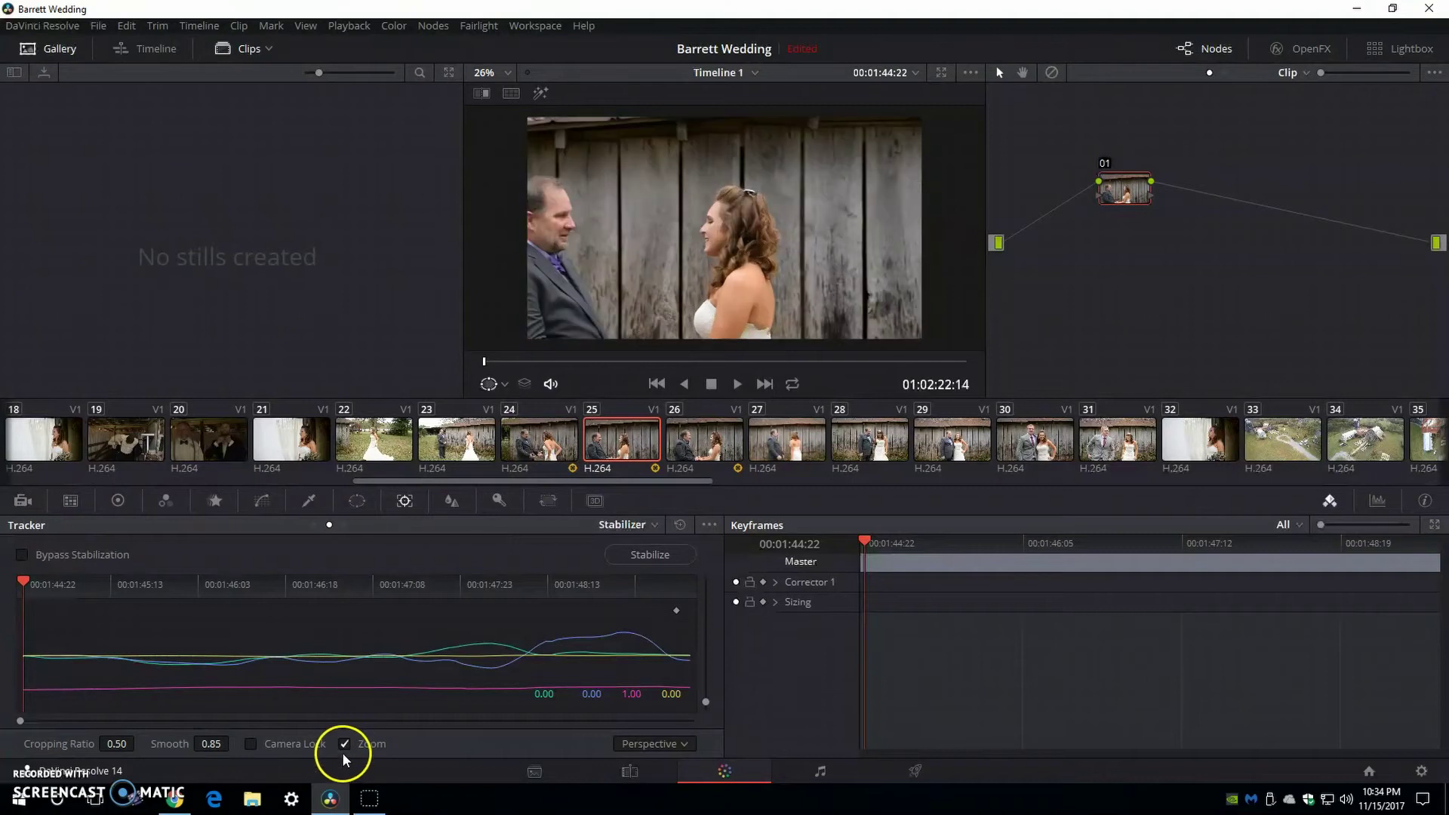
{"action": "left_click", "coordinate": [344, 744]}
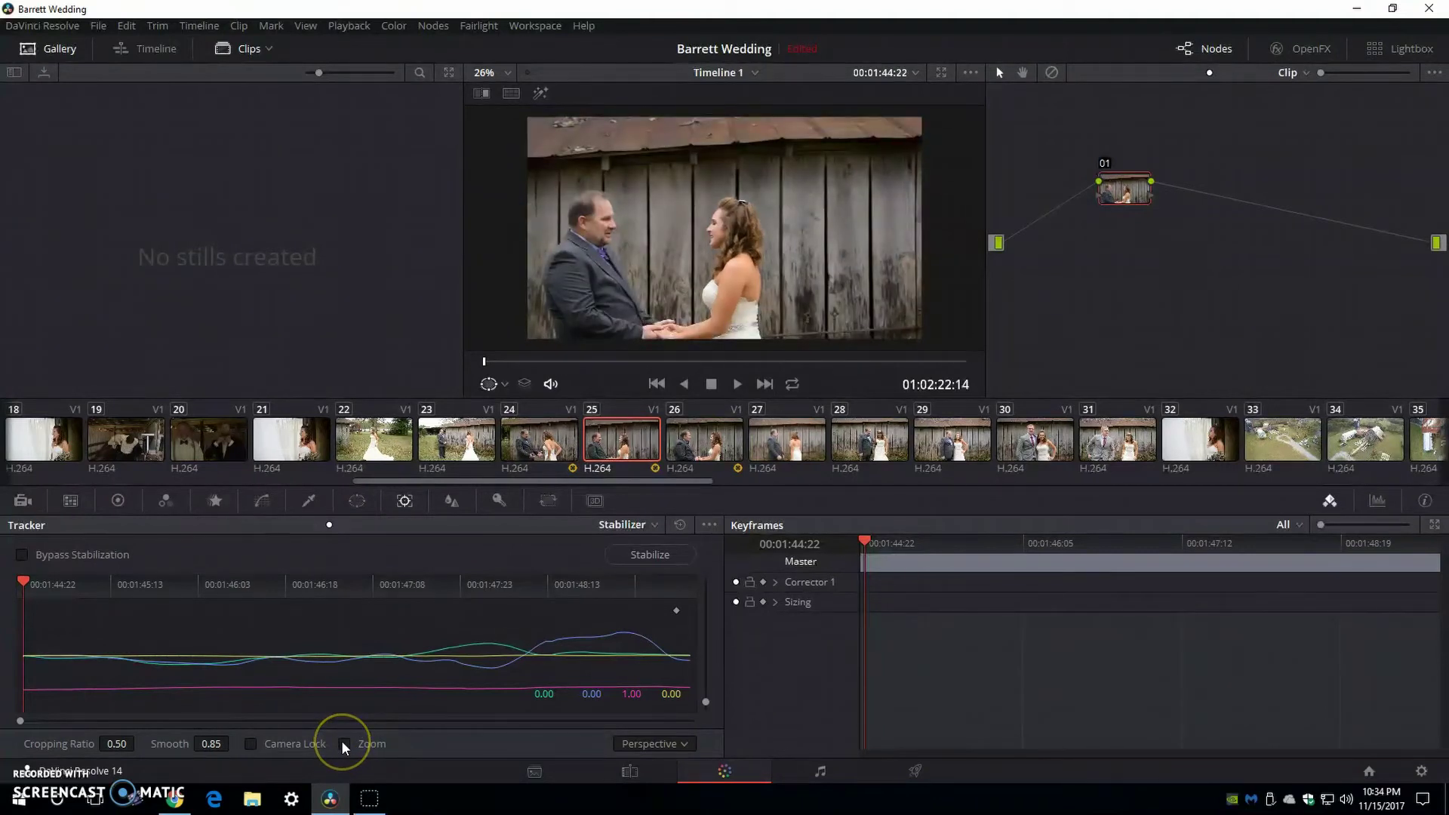
{"action": "left_click", "coordinate": [710, 383]}
{"action": "left_click", "coordinate": [738, 387]}
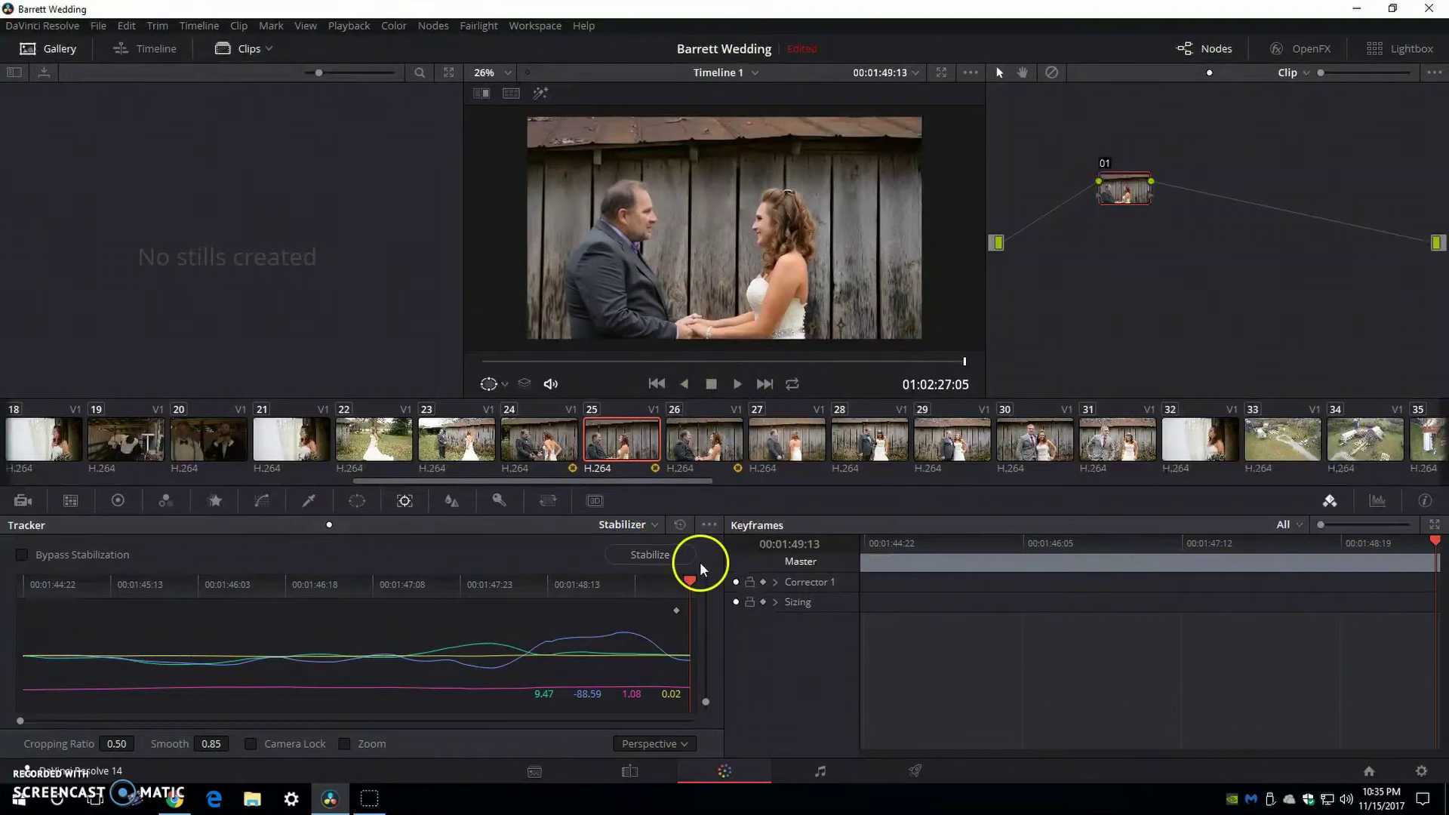
- On the Edit page, zoom the timeline around DSC_0029 and play it from the start
{"action": "left_click", "coordinate": [630, 773]}
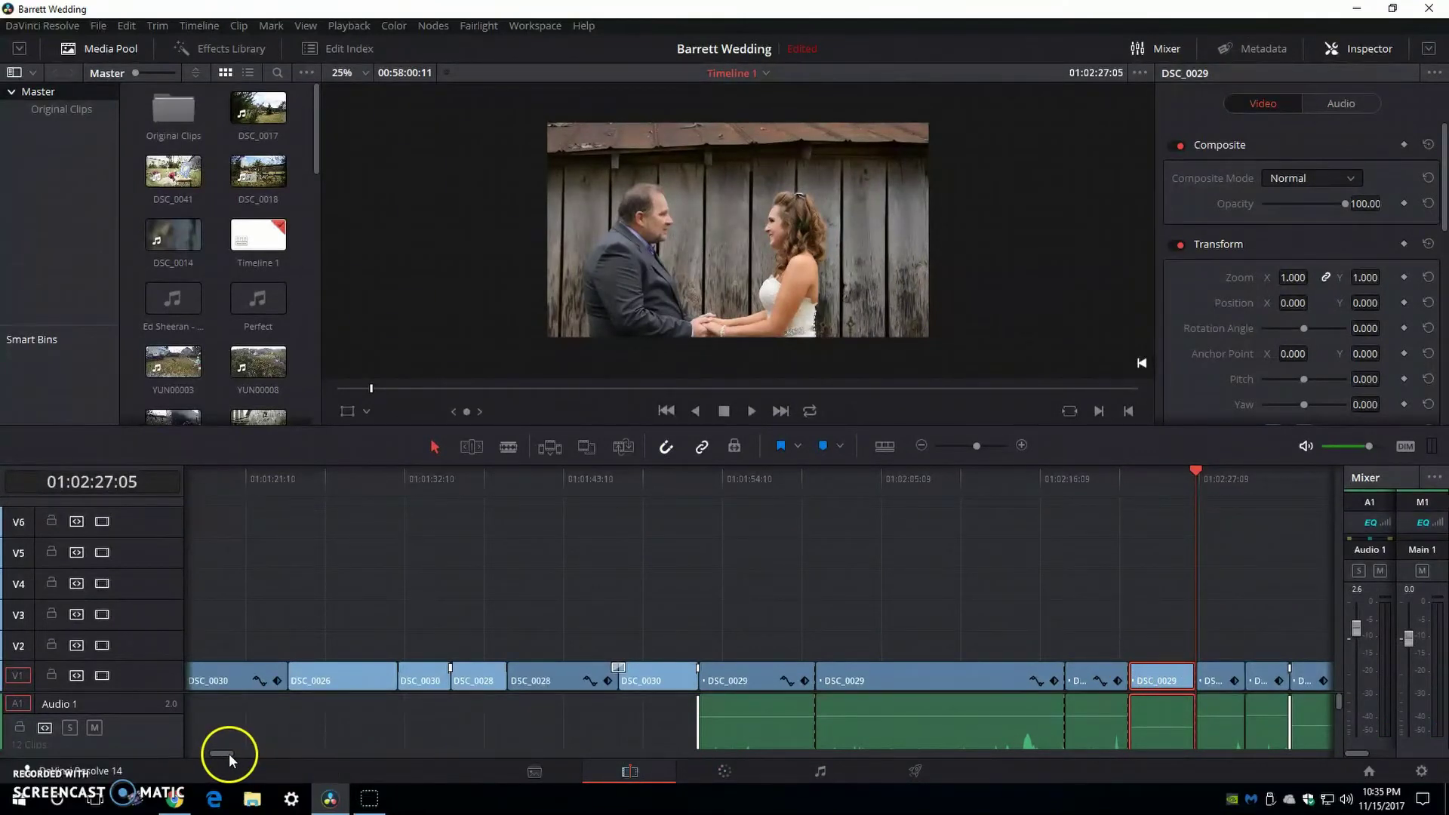
{"action": "left_click_drag", "start_coordinate": [228, 753], "coordinate": [242, 752]}
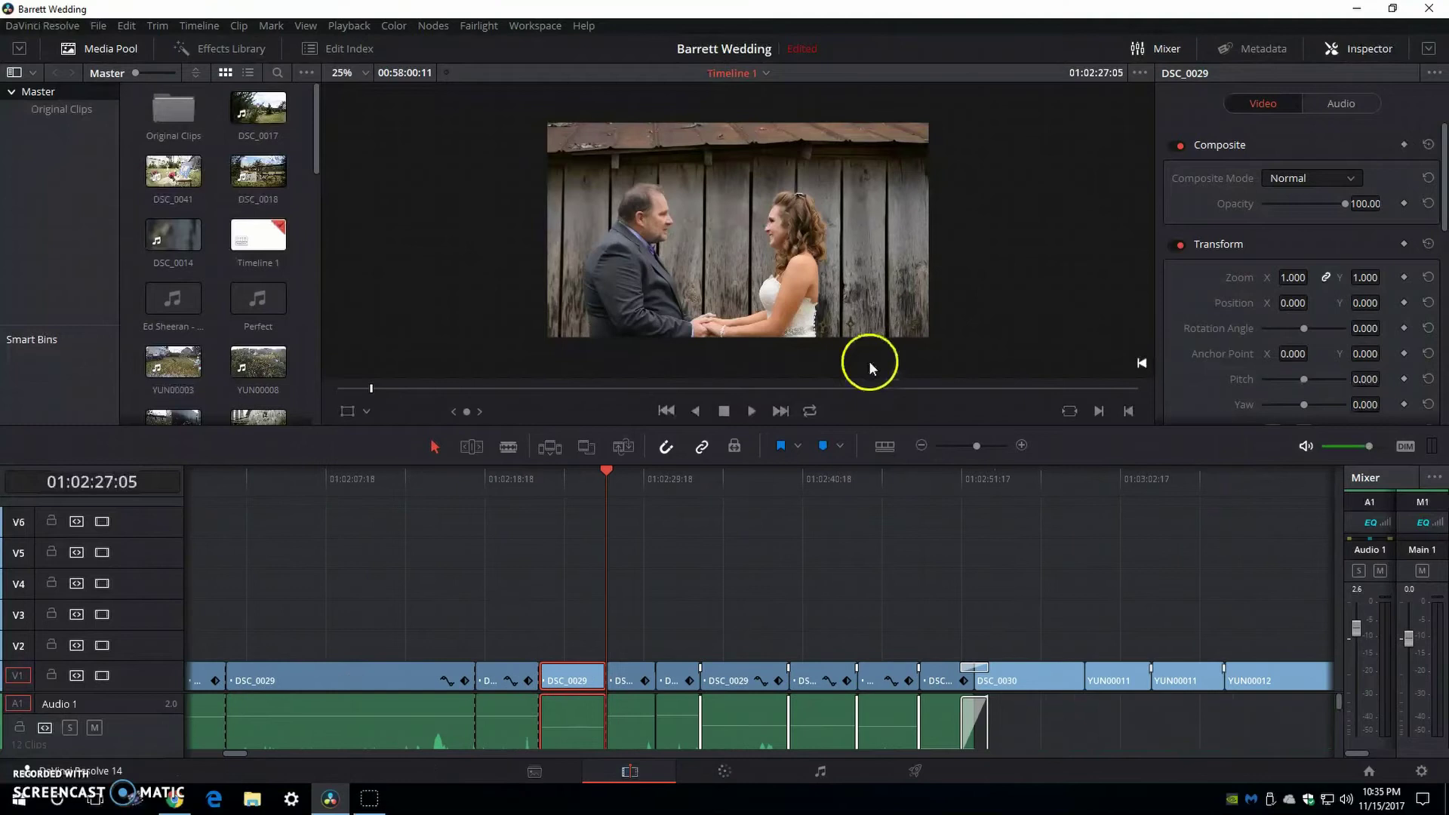
{"action": "left_click_drag", "start_coordinate": [982, 449], "coordinate": [992, 450]}
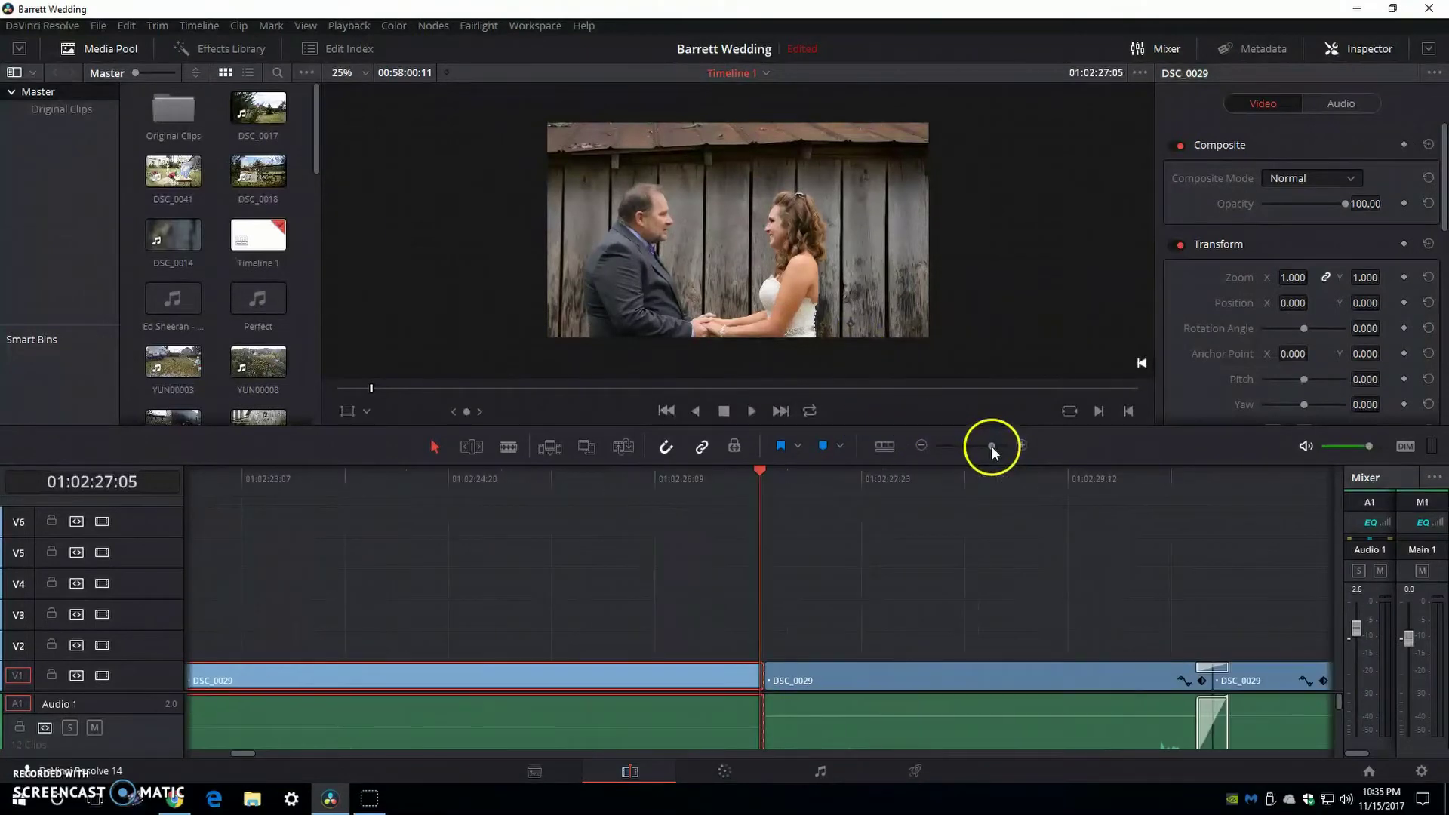
{"action": "key", "text": "Up"}
{"action": "key", "text": "space"}
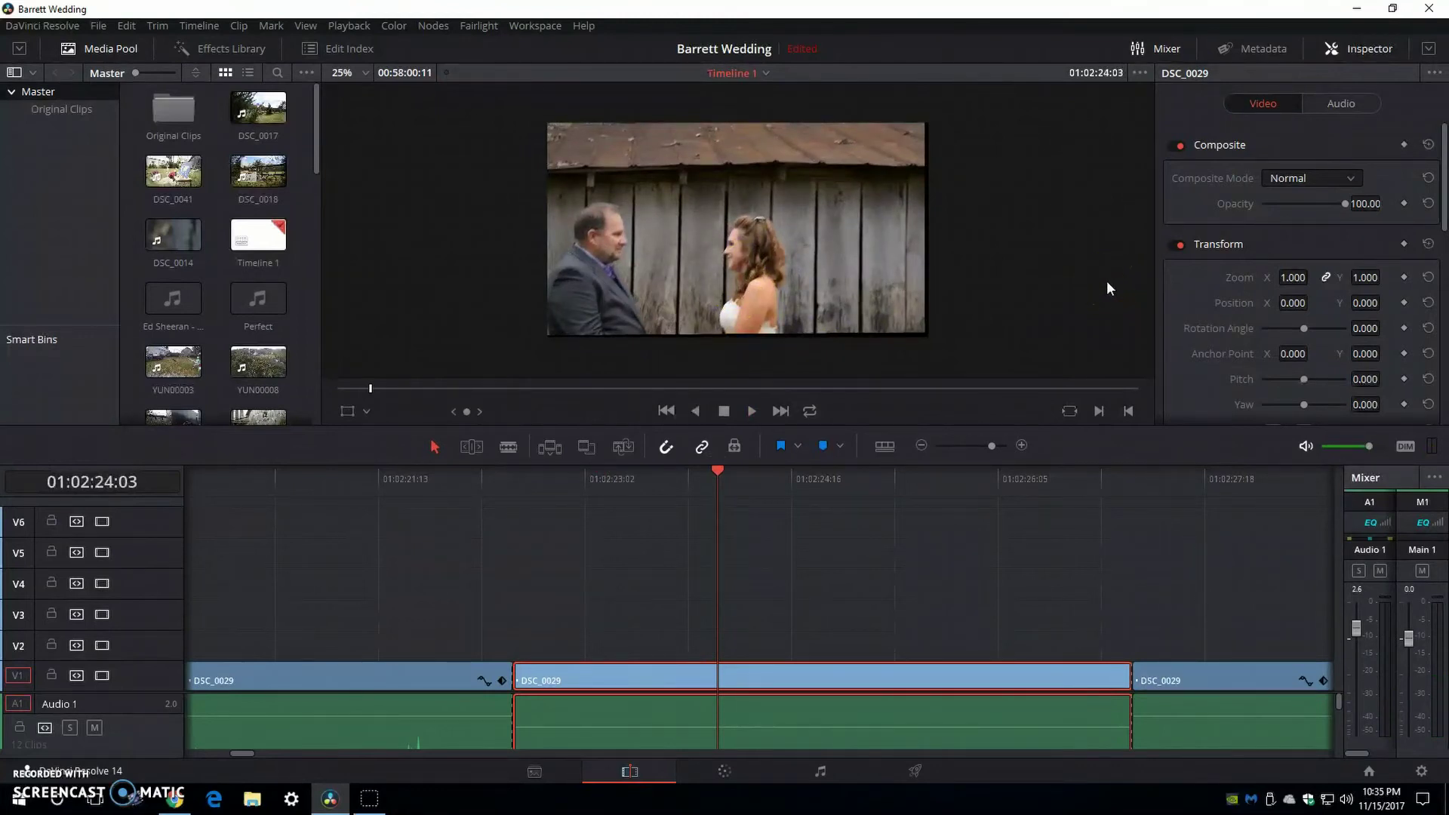
{"action": "left_click", "coordinate": [1363, 44]}
{"action": "left_click", "coordinate": [1363, 44]}
{"action": "left_click_drag", "start_coordinate": [718, 469], "coordinate": [939, 446]}
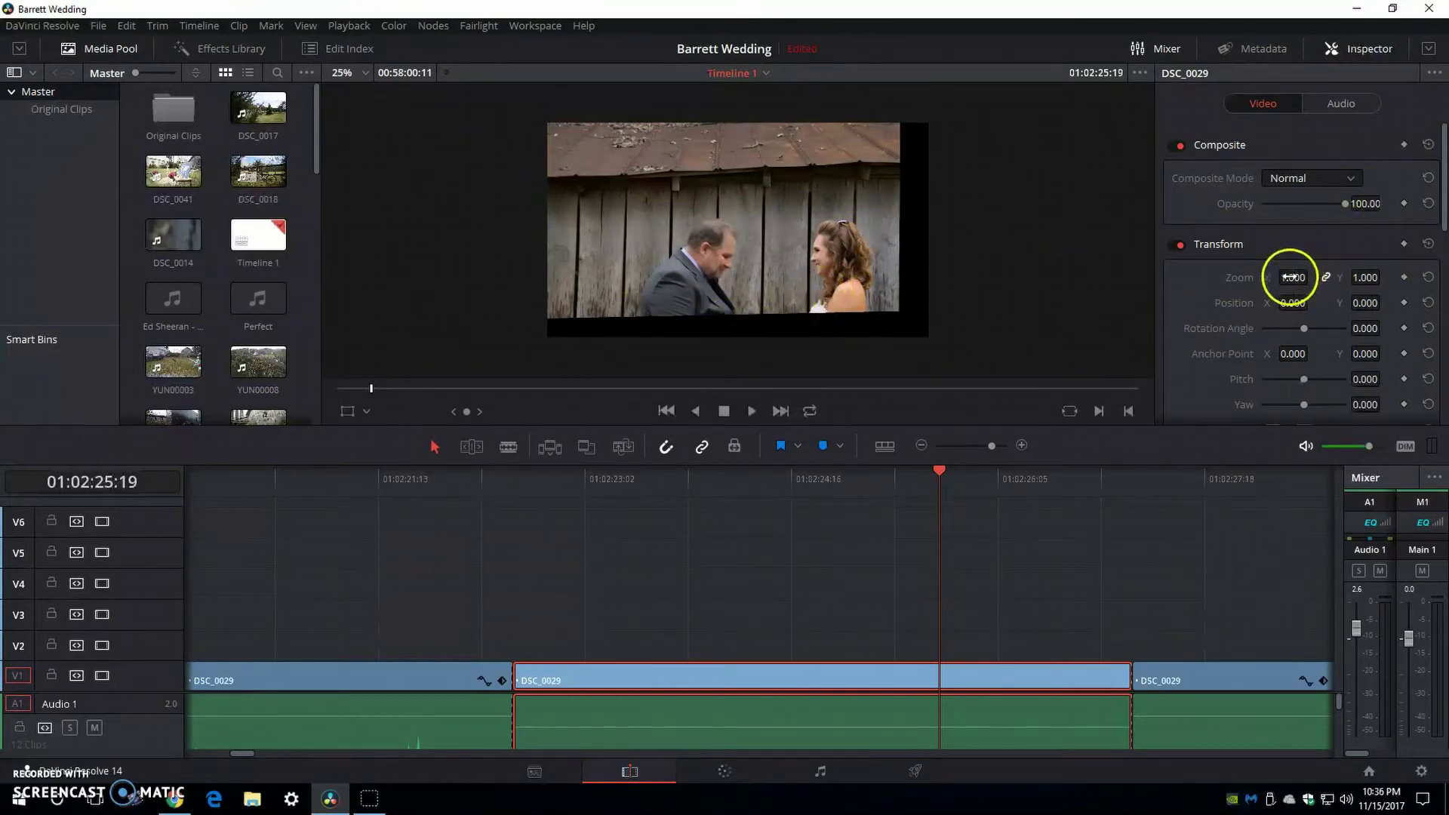
- Set DSC_0029's Inspector Zoom to 1.350 and scrub the clip to check for black edges
{"action": "left_click_drag", "start_coordinate": [1292, 277], "coordinate": [1295, 277]}
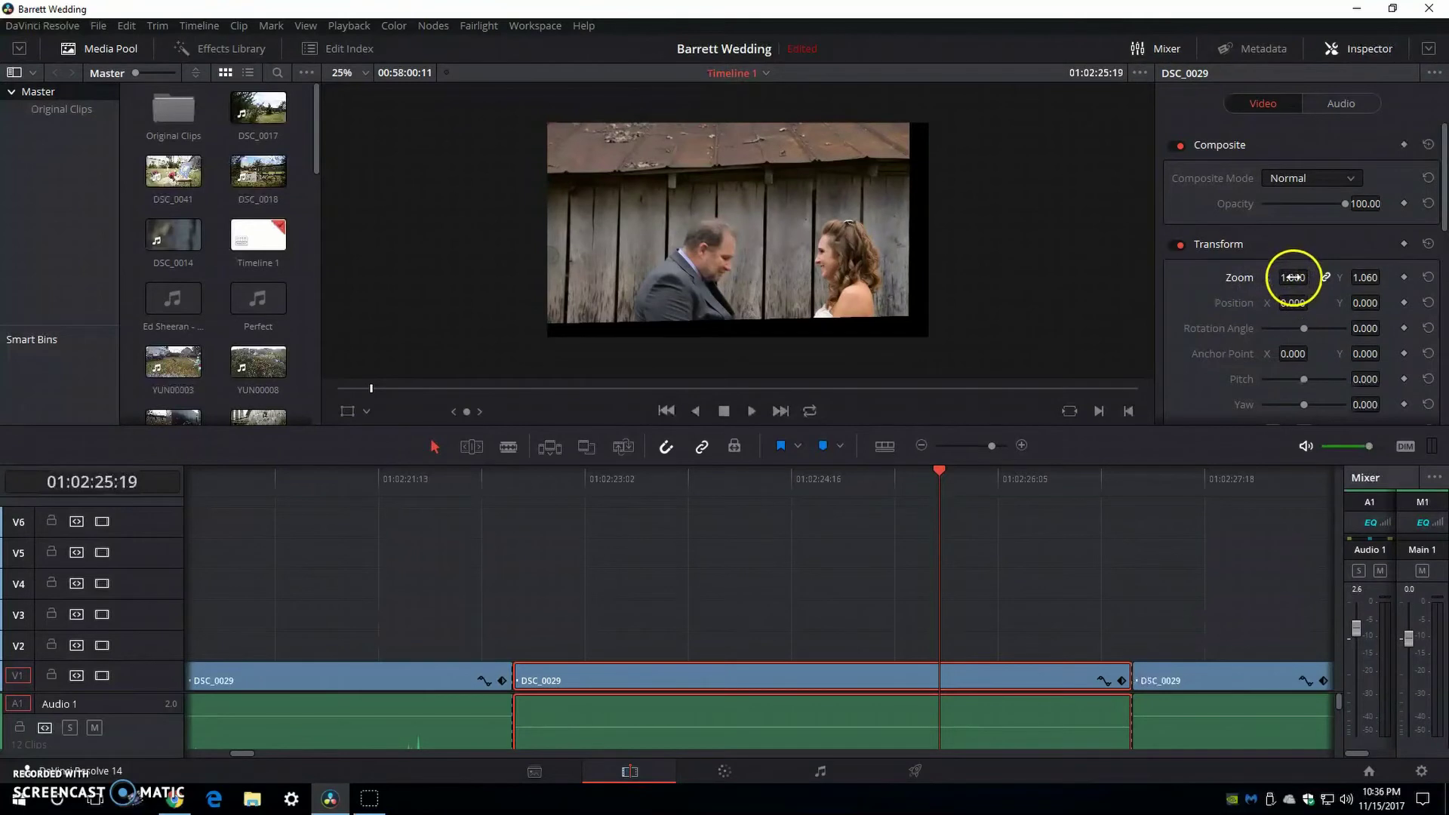
{"action": "mouse_move", "coordinate": [1293, 278]}
{"action": "left_mouse_down"}
{"action": "mouse_move", "coordinate": [1265, 291]}
{"action": "mouse_move", "coordinate": [1322, 276]}
{"action": "mouse_move", "coordinate": [1279, 279]}
{"action": "left_mouse_up"}
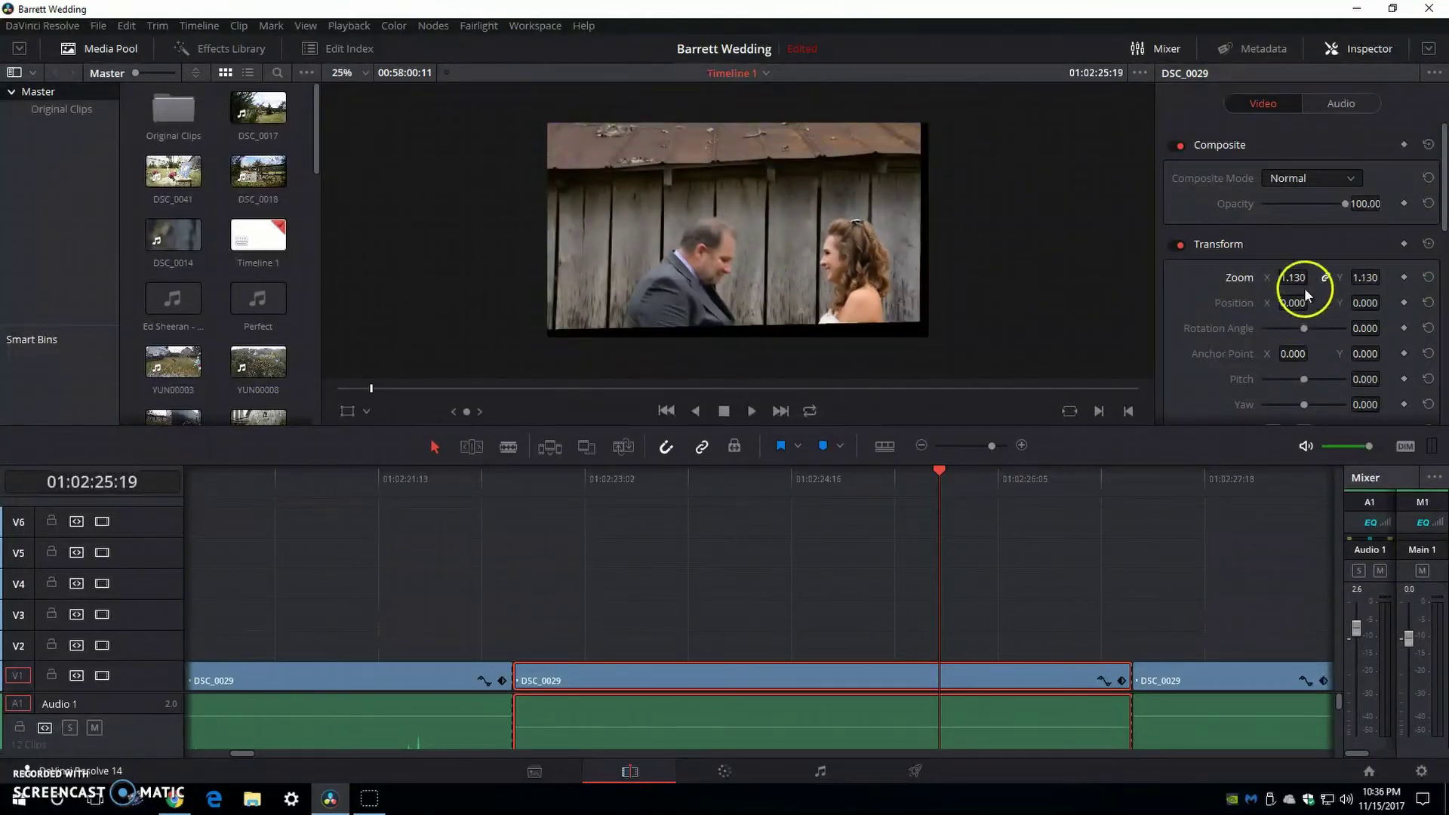
{"action": "left_click_drag", "start_coordinate": [1292, 277], "coordinate": [1310, 277]}
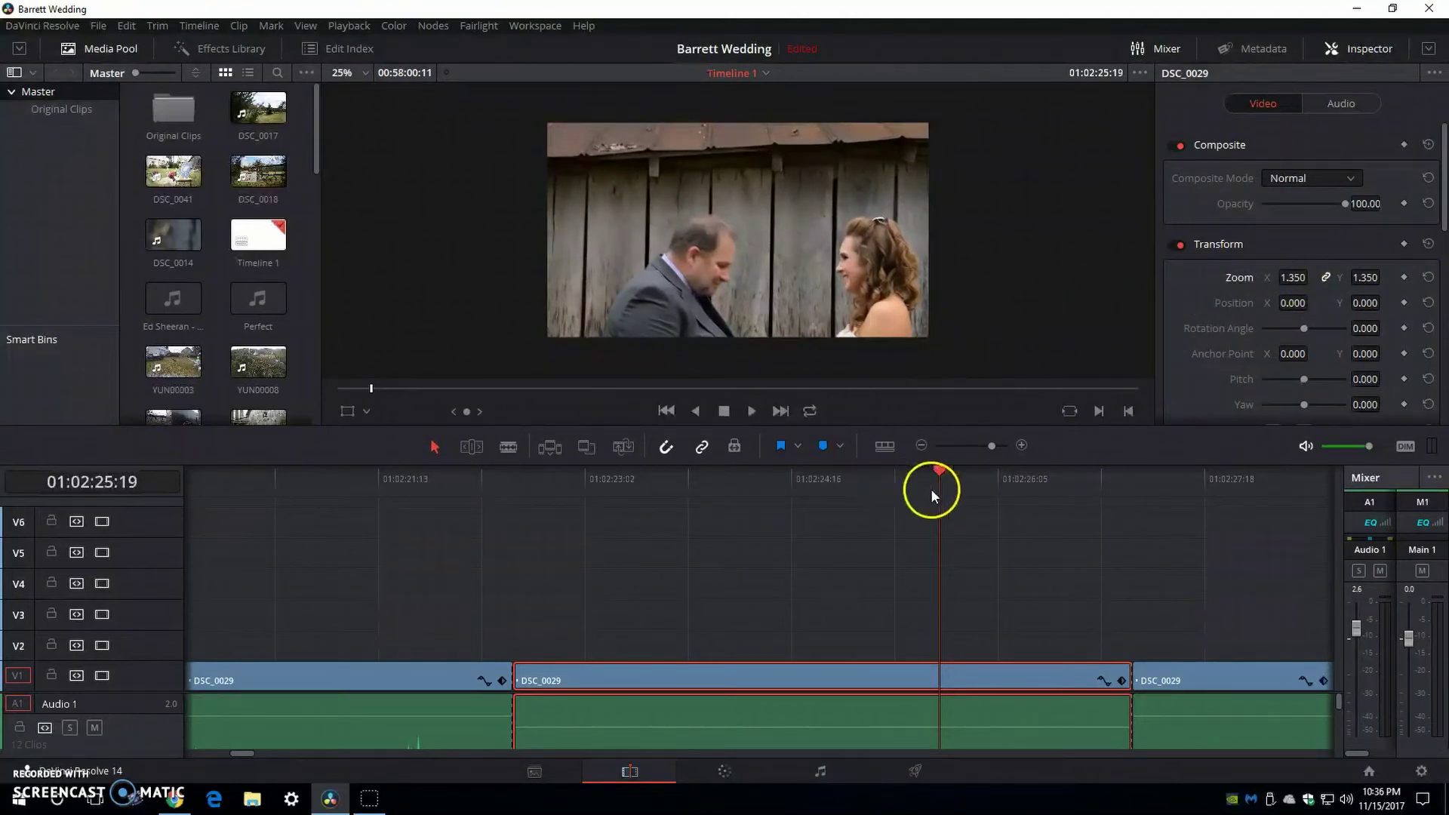
{"action": "left_click_drag", "start_coordinate": [940, 465], "coordinate": [696, 536]}
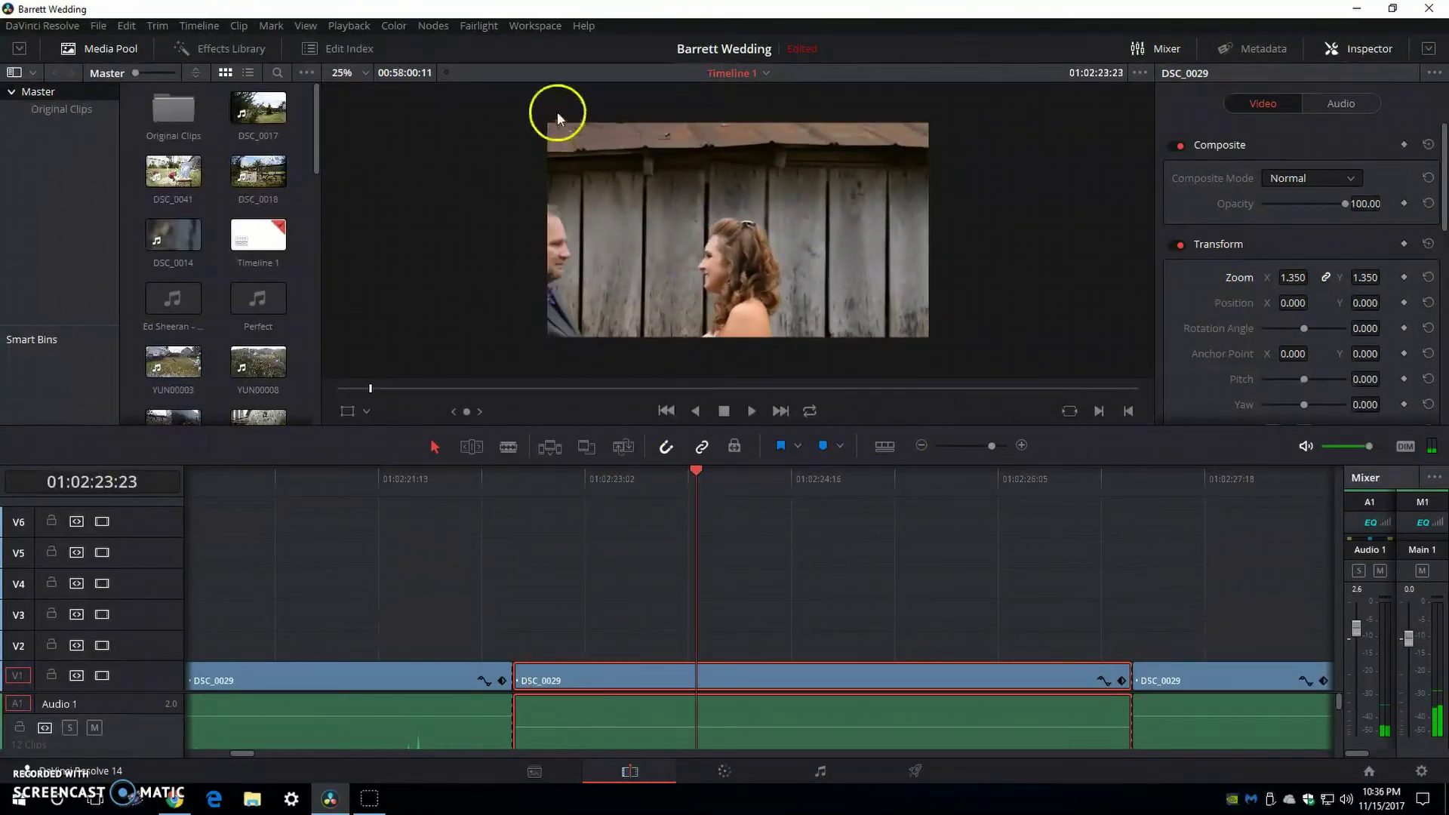
{"action": "left_click_drag", "start_coordinate": [699, 470], "coordinate": [1074, 514]}
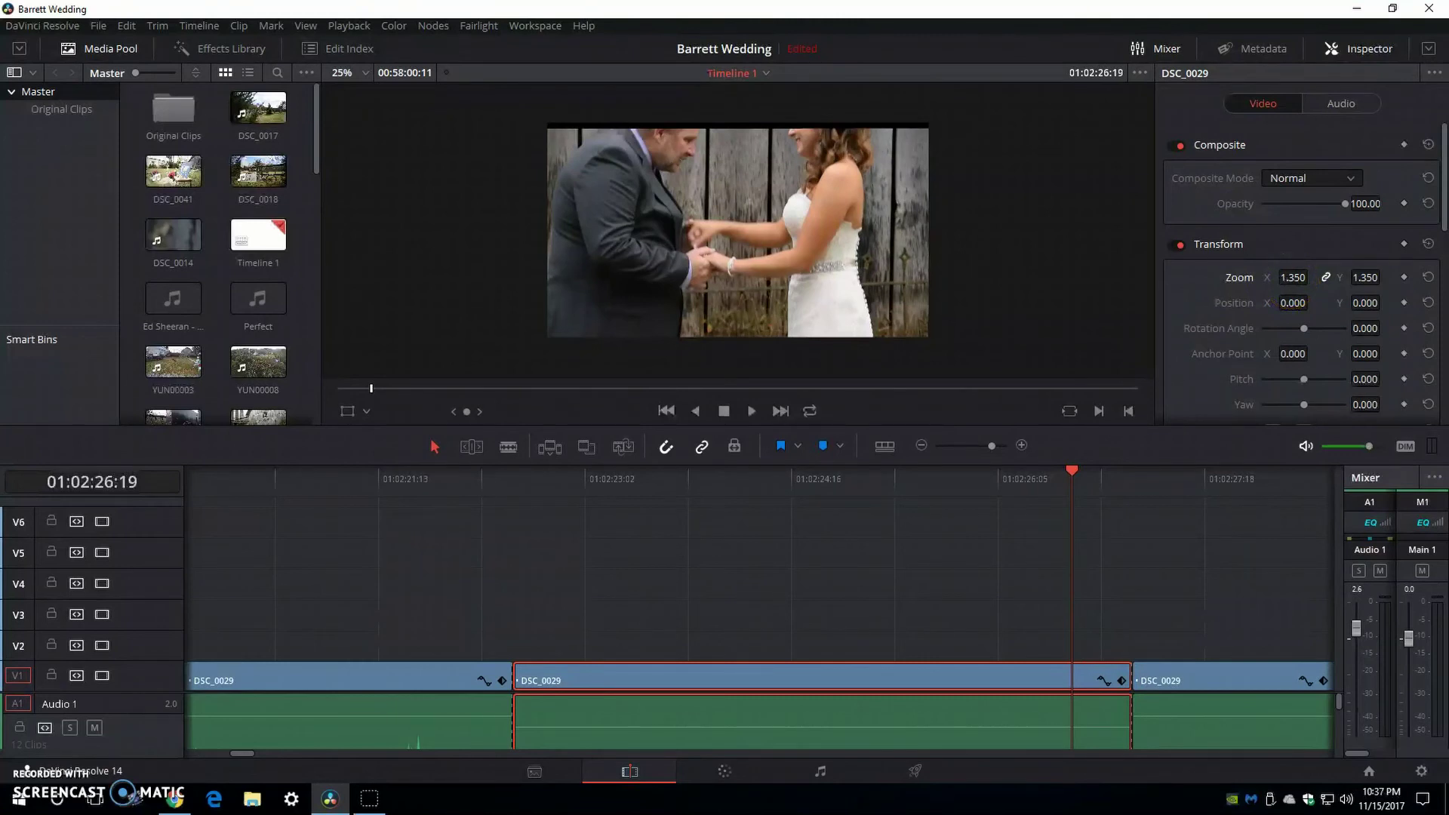
- Set Zoom to 1.360 and Position Y to 18.000, then scrub earlier frames for edges
{"action": "mouse_move", "coordinate": [1293, 277]}
{"action": "left_mouse_down"}
{"action": "mouse_move", "coordinate": [1312, 276]}
{"action": "mouse_move", "coordinate": [1294, 277]}
{"action": "left_mouse_up"}
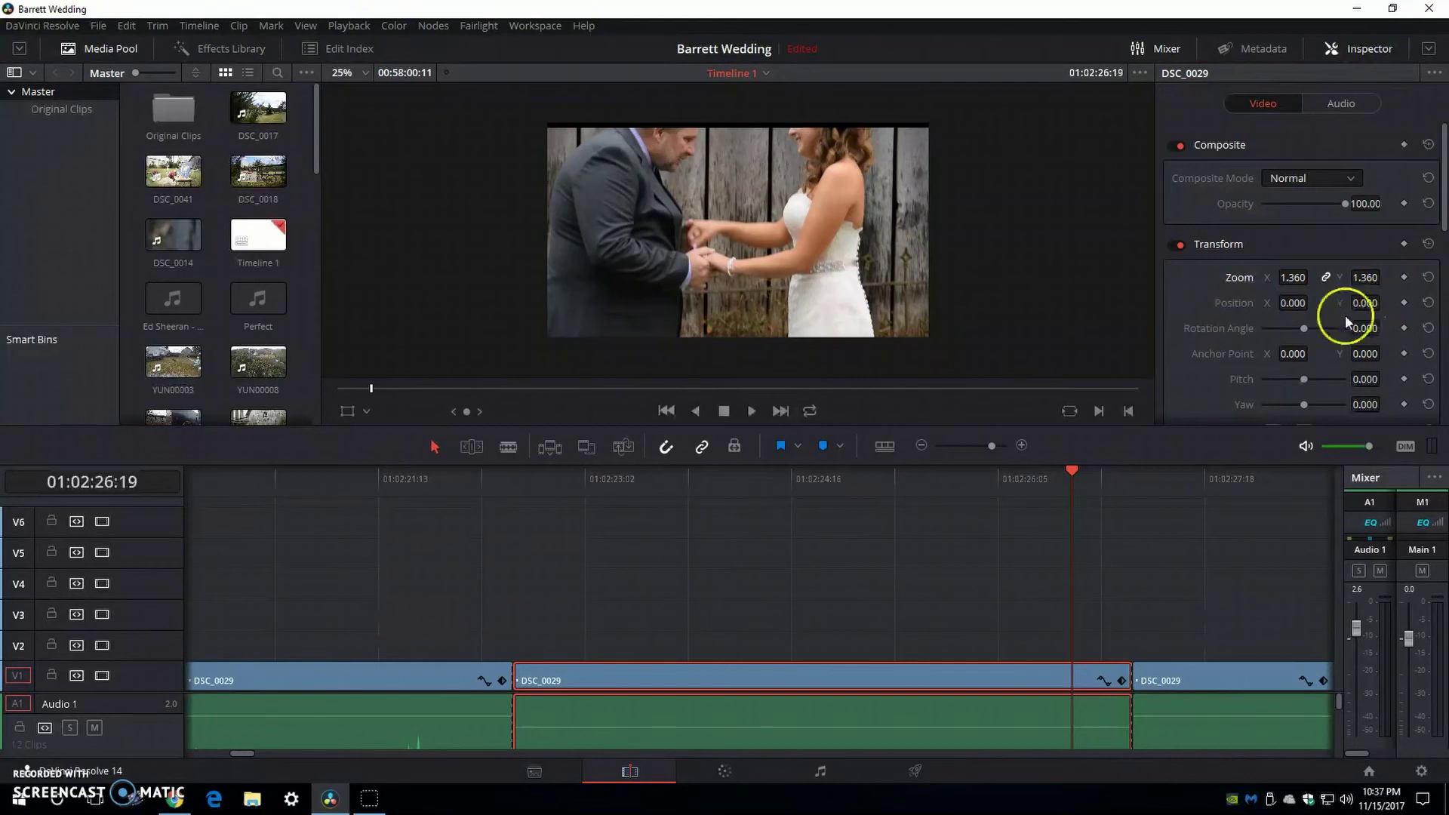
{"action": "mouse_move", "coordinate": [1365, 303]}
{"action": "left_mouse_down"}
{"action": "mouse_move", "coordinate": [1410, 307]}
{"action": "mouse_move", "coordinate": [1268, 313]}
{"action": "mouse_move", "coordinate": [1380, 308]}
{"action": "left_mouse_up"}
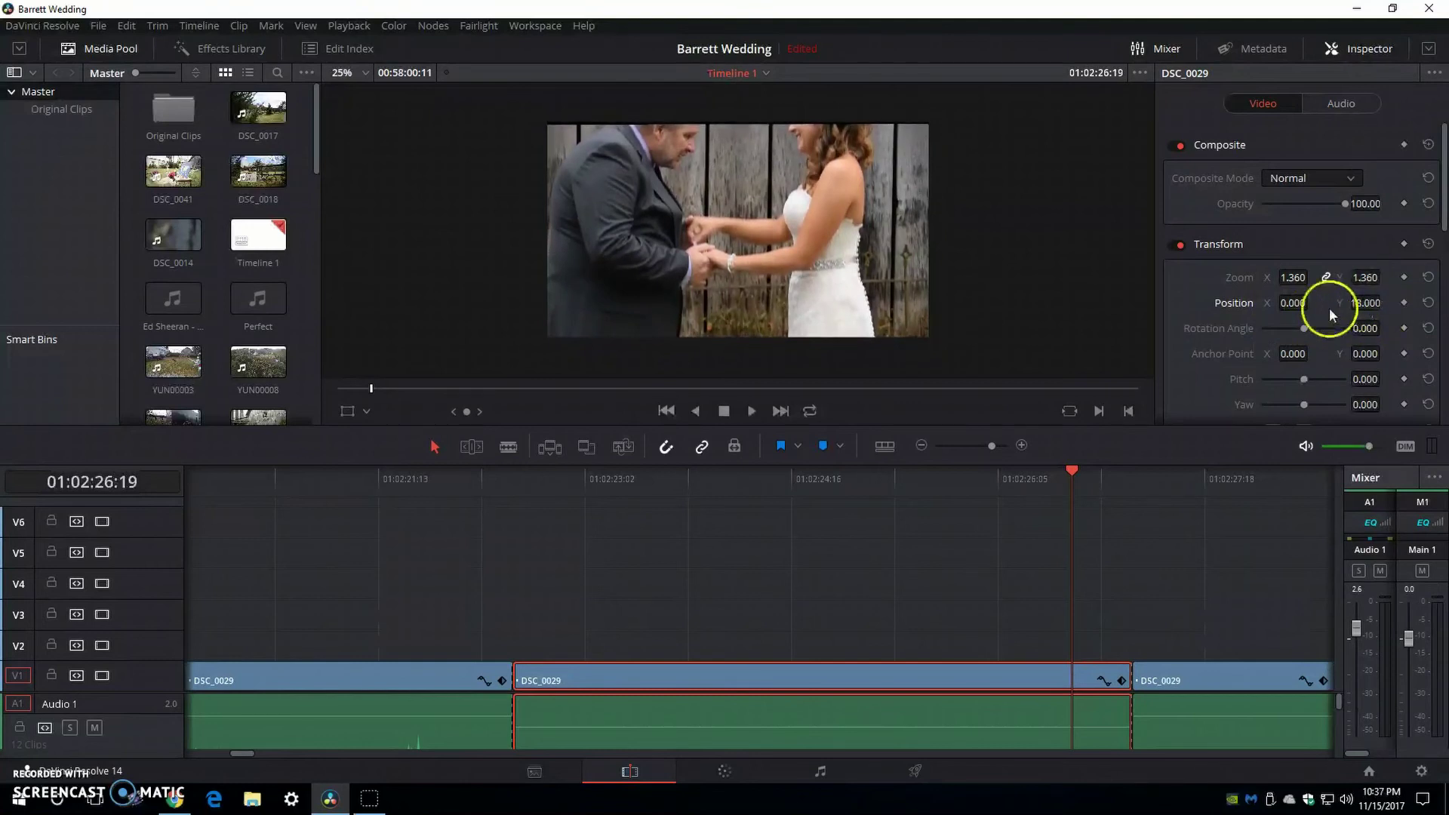
{"action": "left_click_drag", "start_coordinate": [1075, 474], "coordinate": [500, 546]}
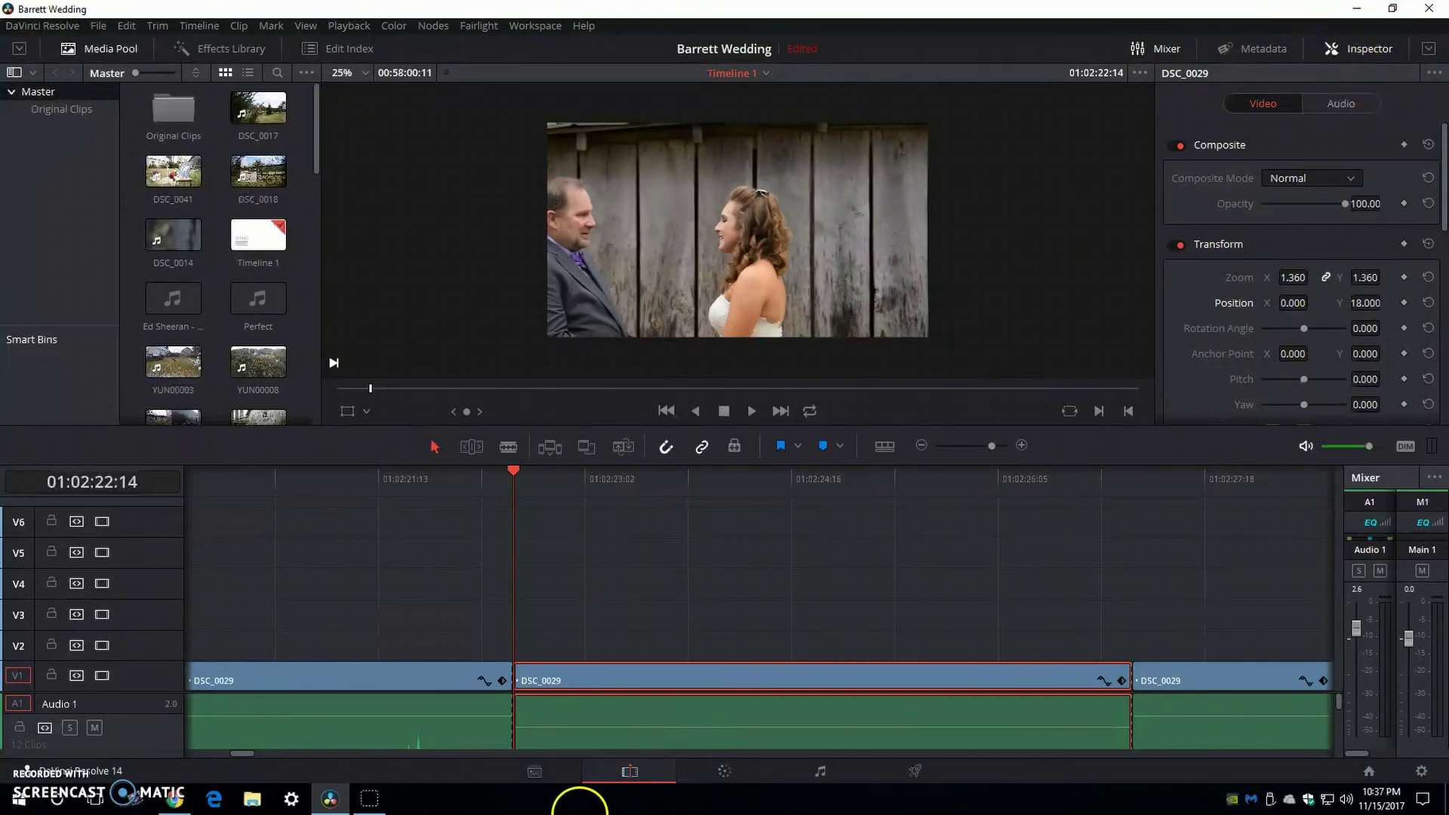
- Switch to the Color page and select clip 25 to show its Stabilizer settings (Smooth 0.85)
{"action": "left_click", "coordinate": [726, 768]}
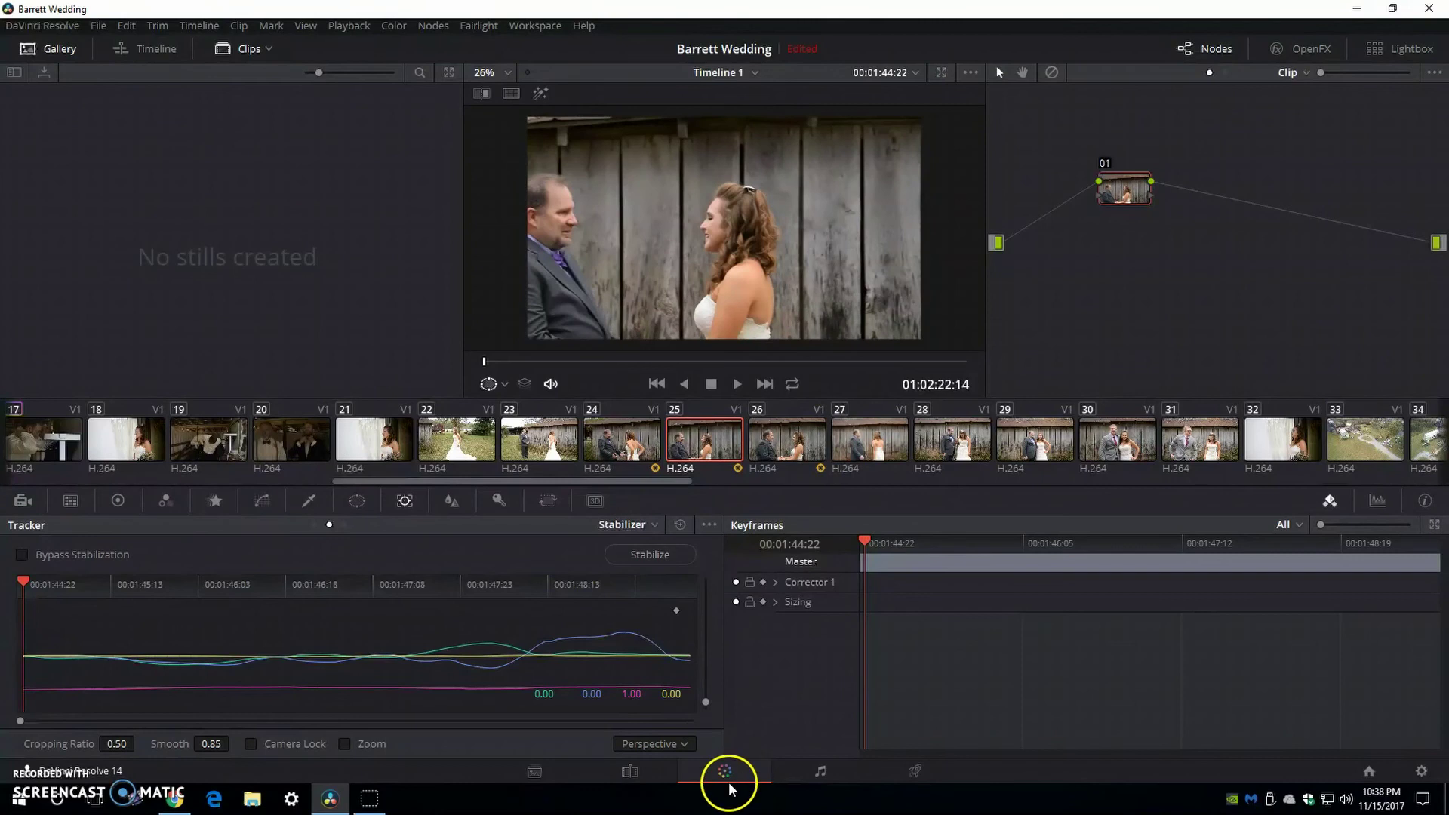
{"action": "left_click", "coordinate": [632, 438]}
- Return to the Edit page with DSC_0029 at Zoom 1.360 and Position Y 18.000
{"action": "left_click", "coordinate": [644, 777]}
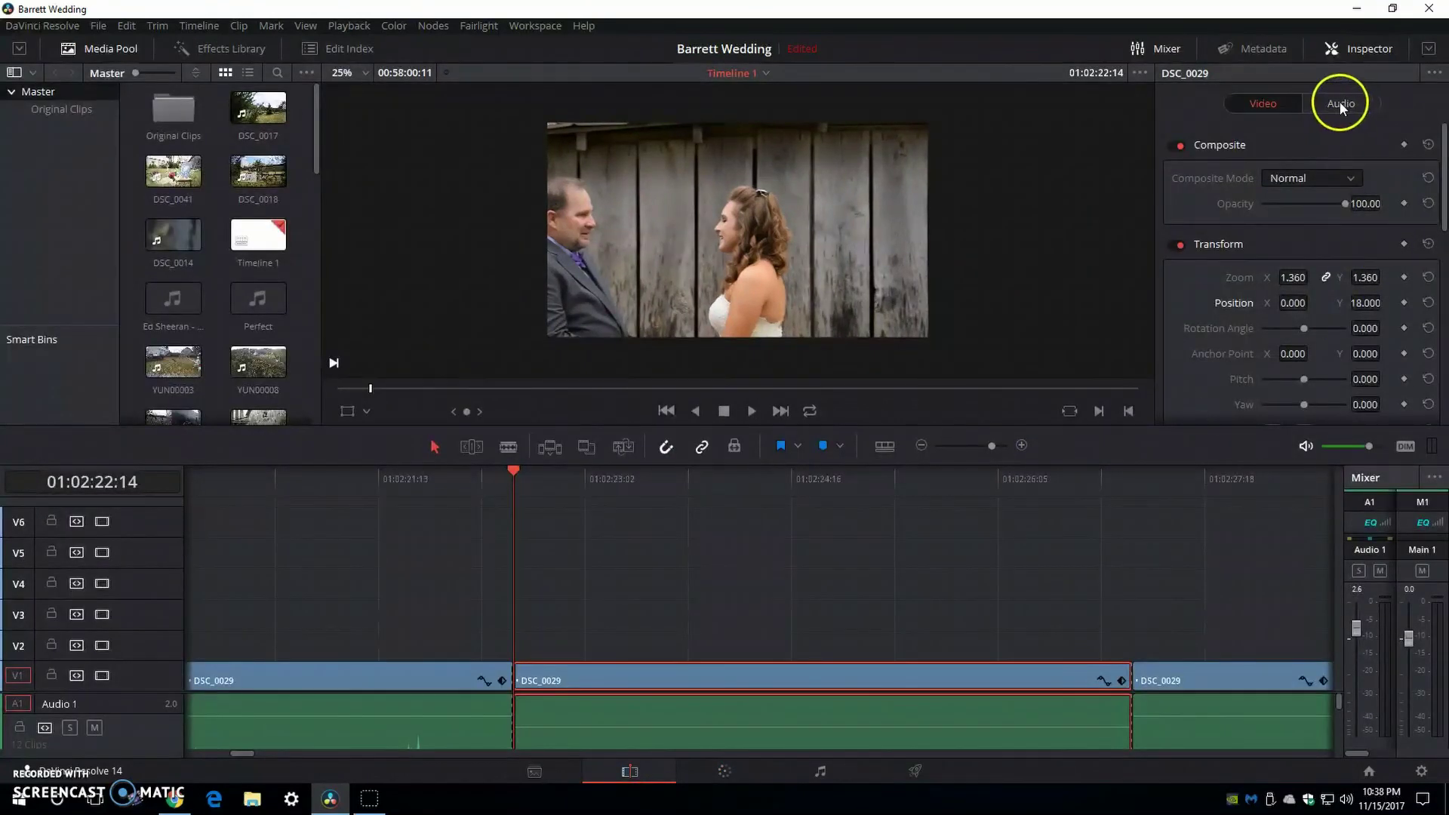